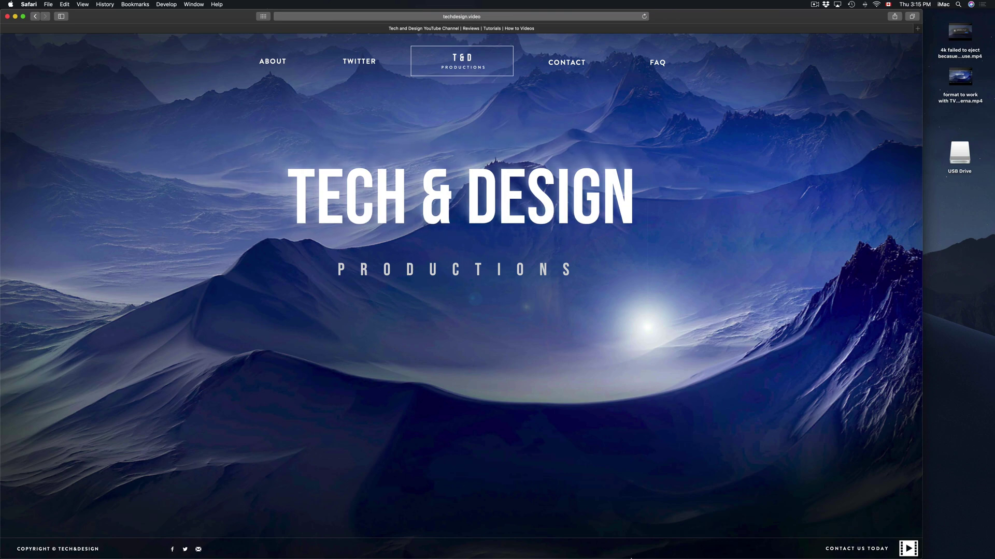
Step: Search Spotlight for 'disk utility' and launch Disk Utility from the top hit
mouse_move(647, 555)
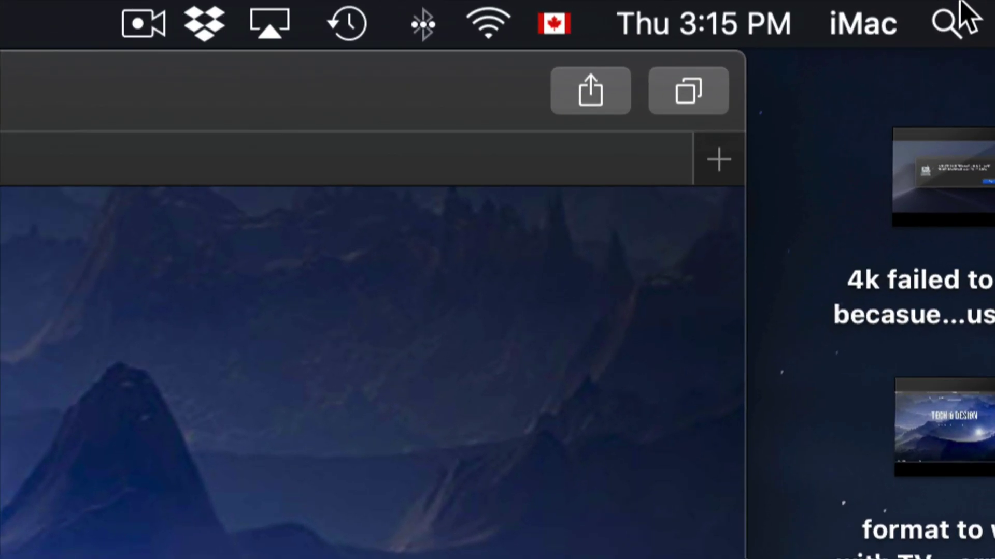
click(947, 23)
click(947, 23)
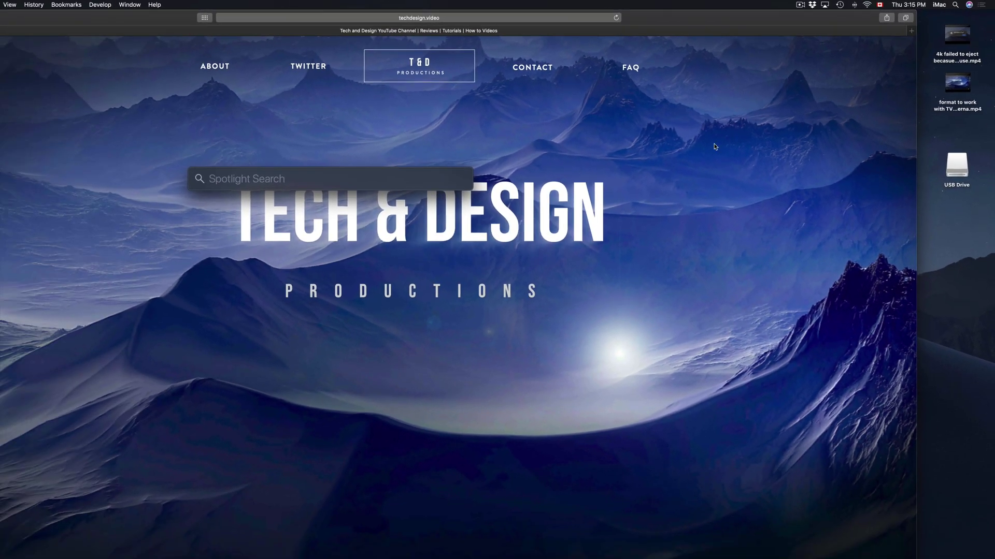
text(disk utility)
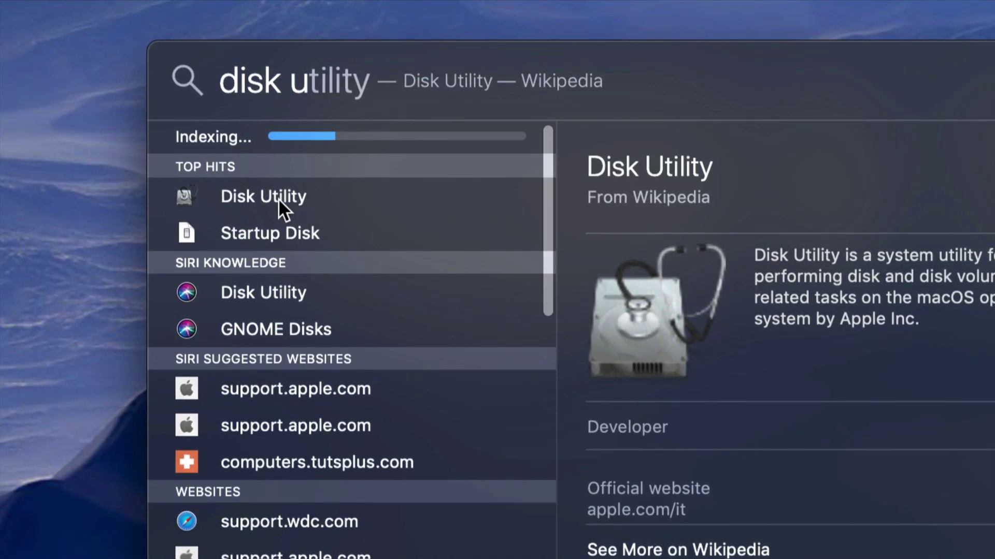
click(284, 206)
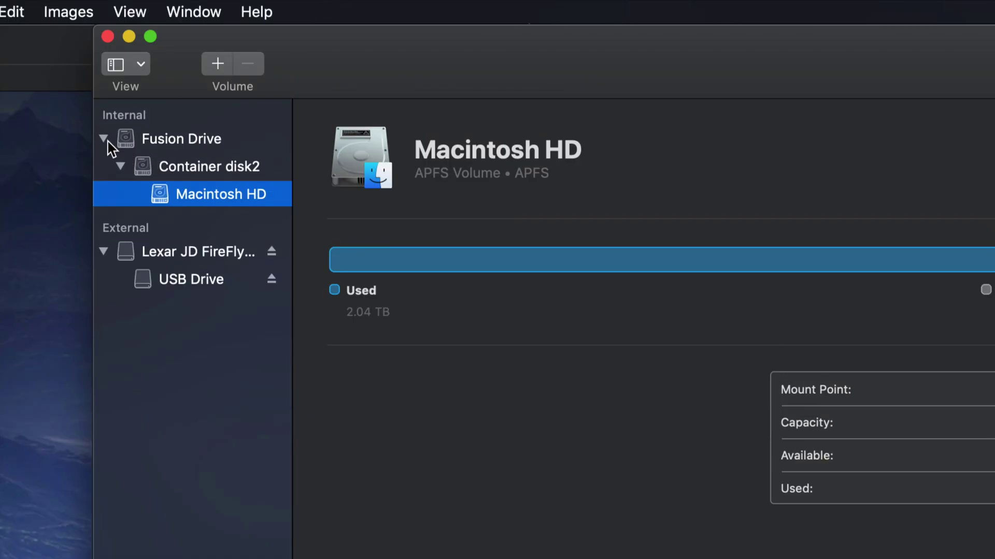
Step: Collapse the sidebar trees and inspect the Lexar JD FireFly Media disk and its USB Drive volume
click(104, 138)
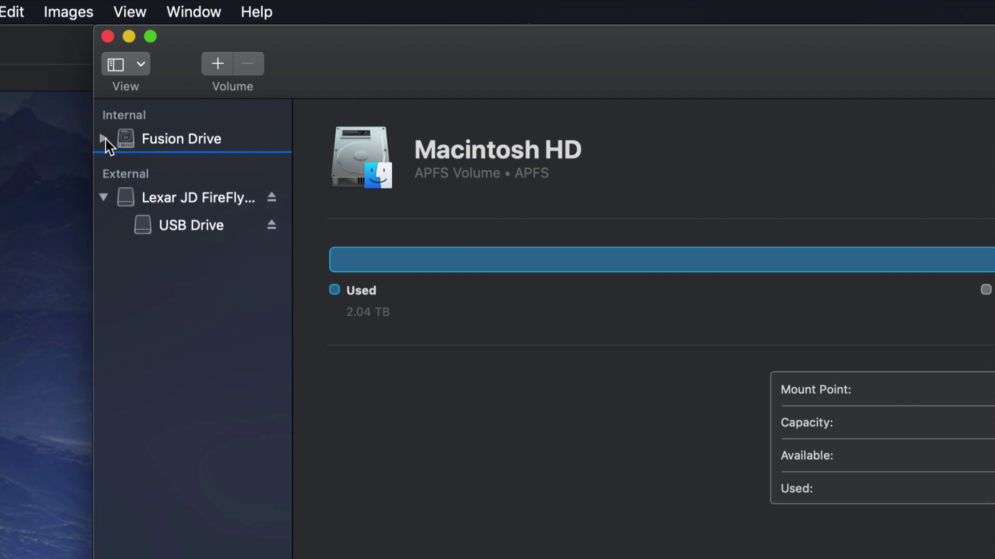
click(104, 195)
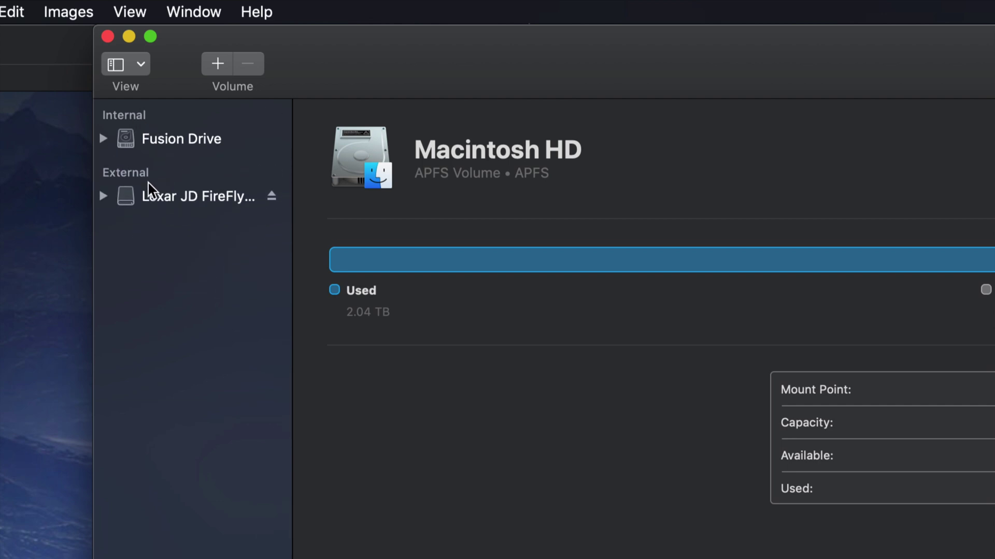
click(178, 199)
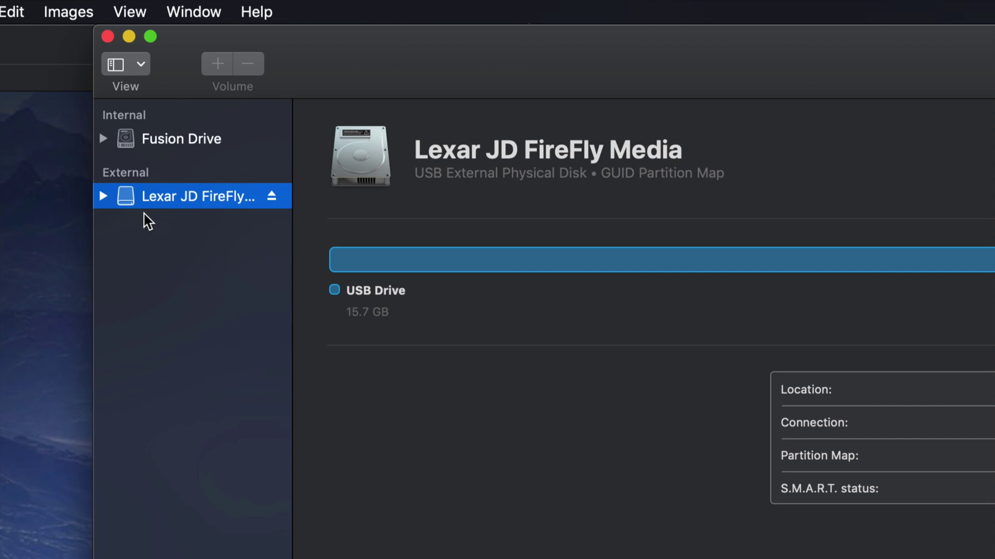
click(106, 196)
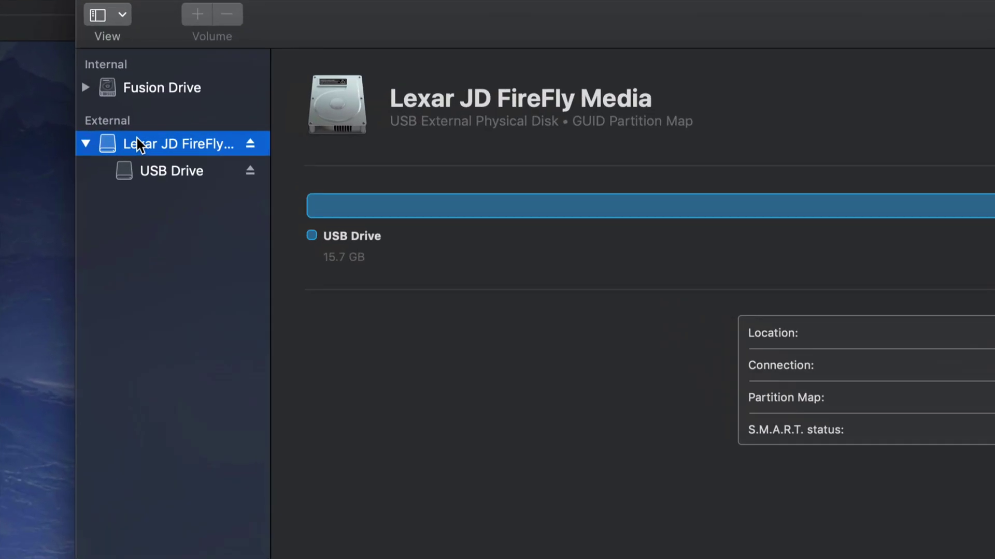
click(165, 172)
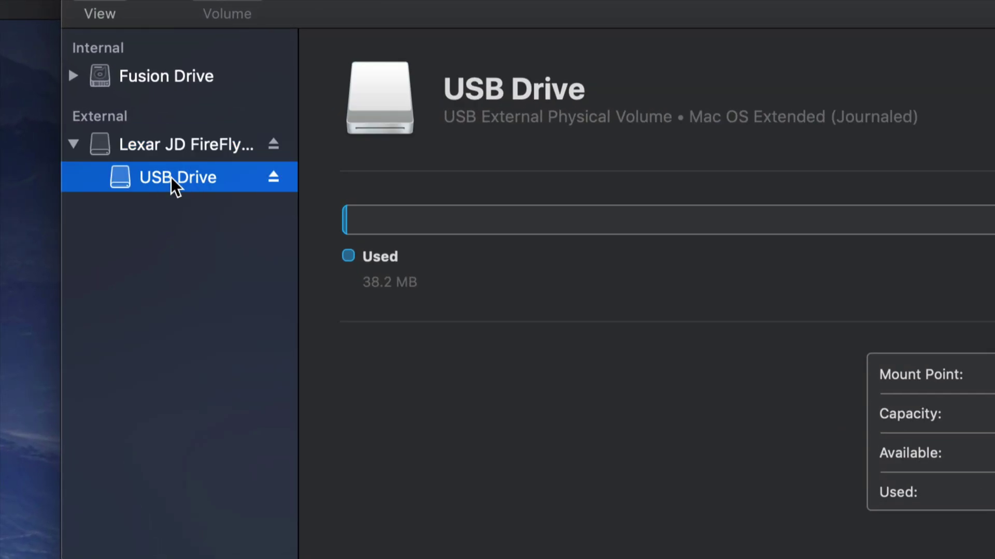
click(198, 145)
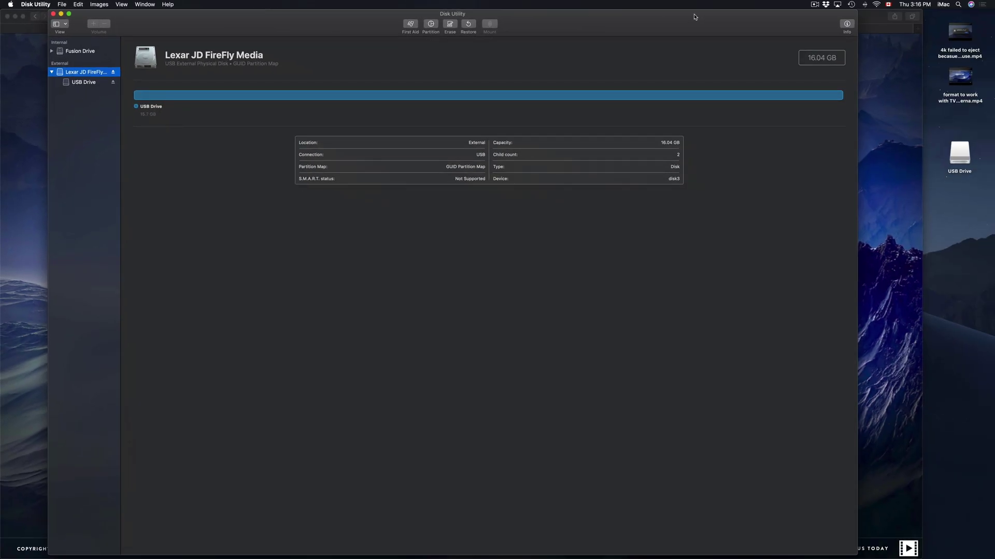
Step: Shrink the Disk Utility window and move it up and to the right
drag(853, 9, 523, 88)
drag(398, 100, 525, 70)
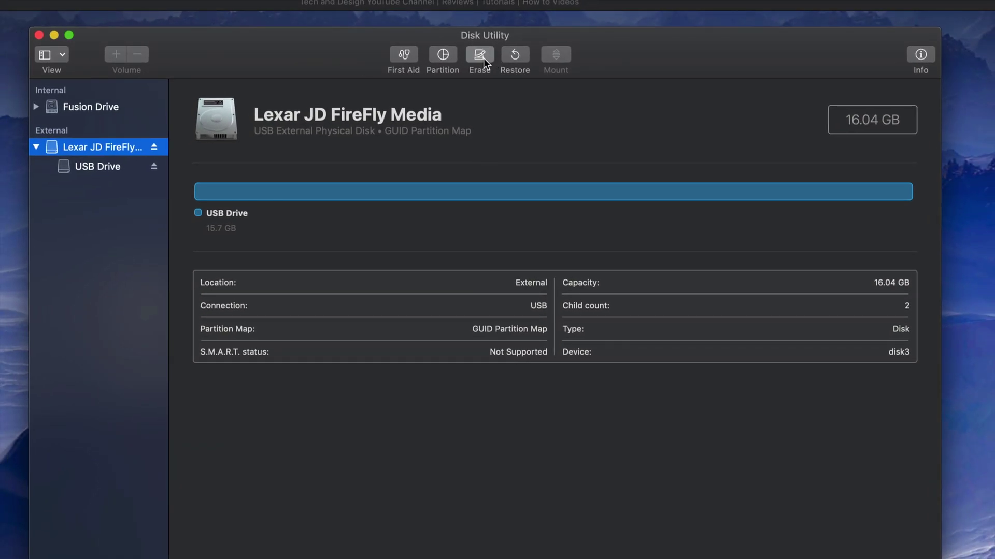
click(483, 58)
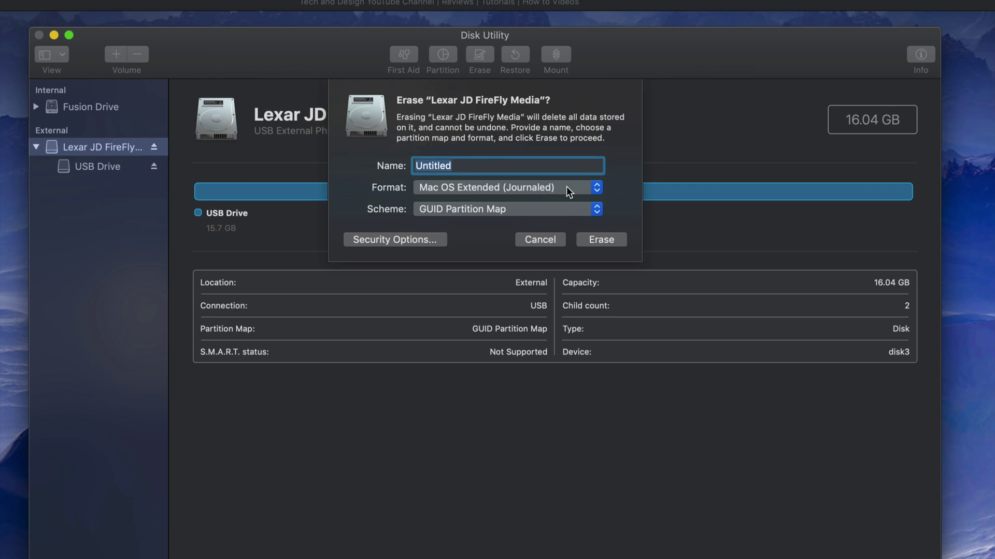
Step: Erase the Lexar disk as ExFAT with the volume name 'Mac Pc'
click(598, 190)
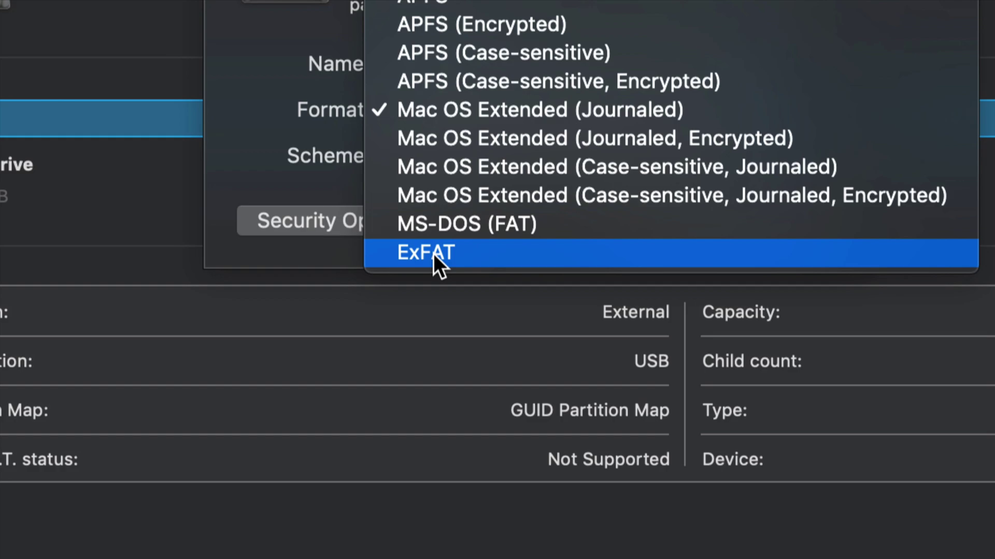
click(465, 255)
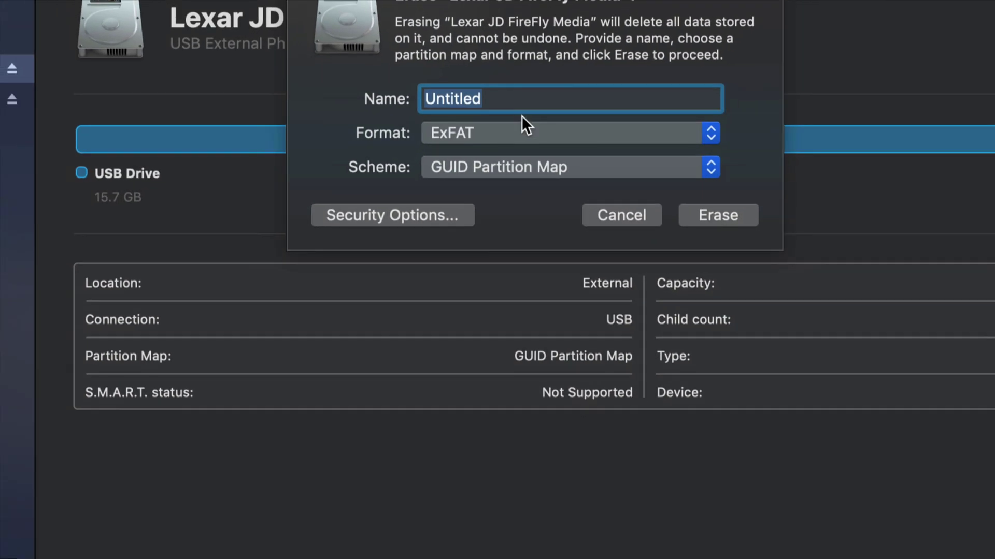
click(519, 102)
double_click(519, 101)
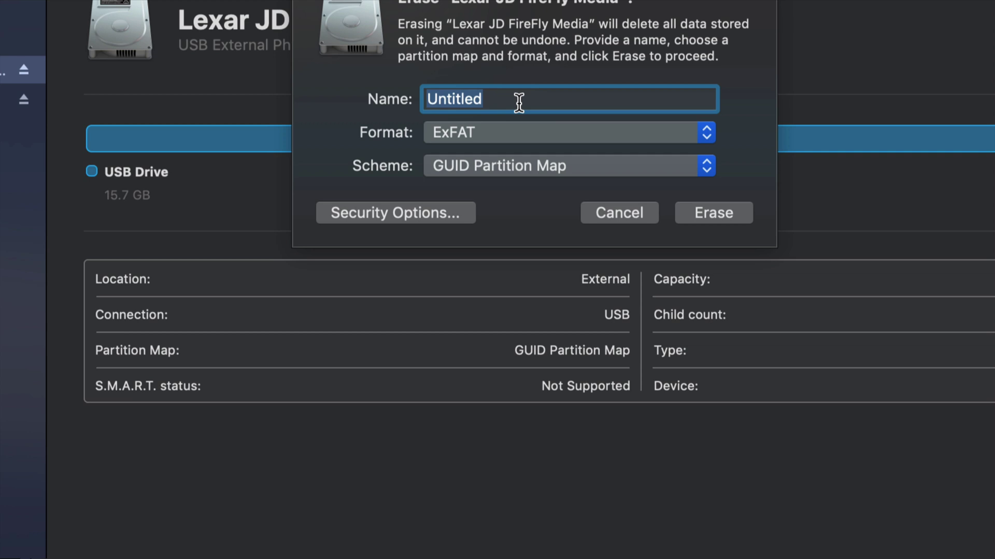
text(Mac O)
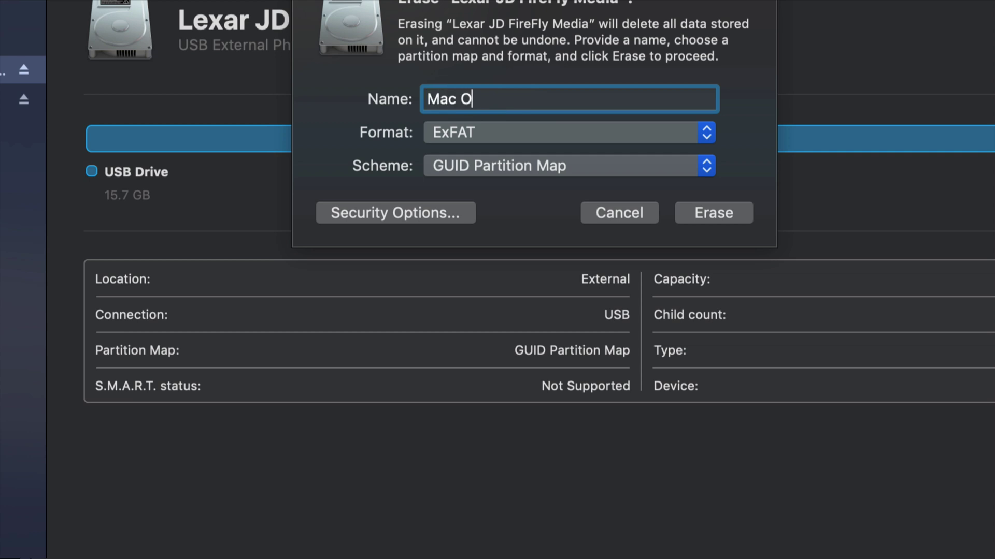
key(BackSpace)
text(Pc)
click(739, 213)
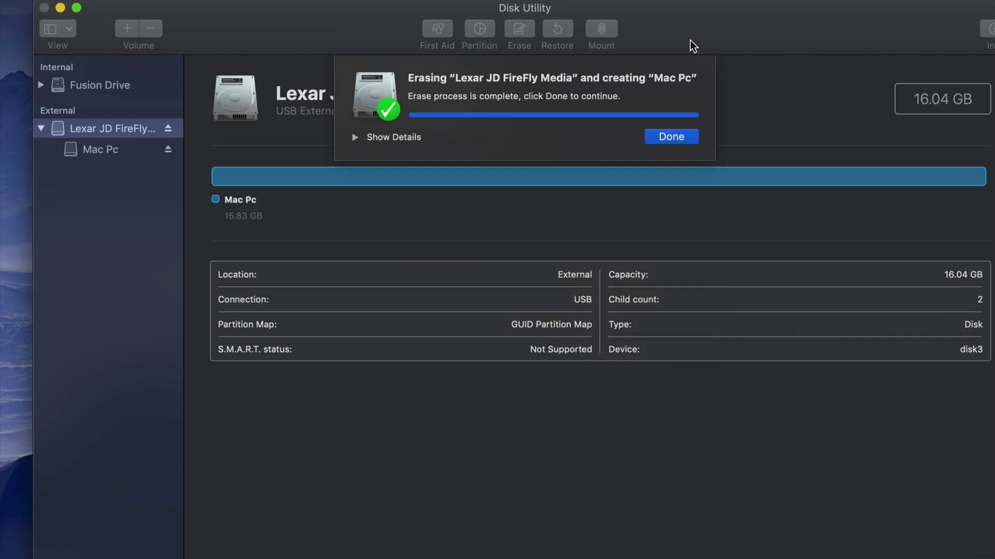
Step: Dismiss the erase notice, nudge the Mac Pc desktop icon up, and return to Disk Utility
click(673, 138)
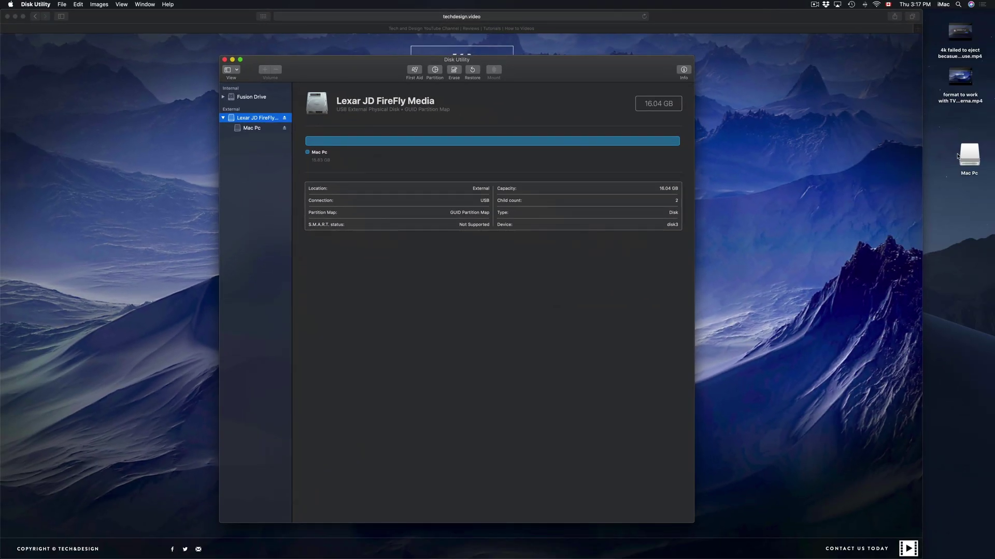
drag(969, 156, 968, 136)
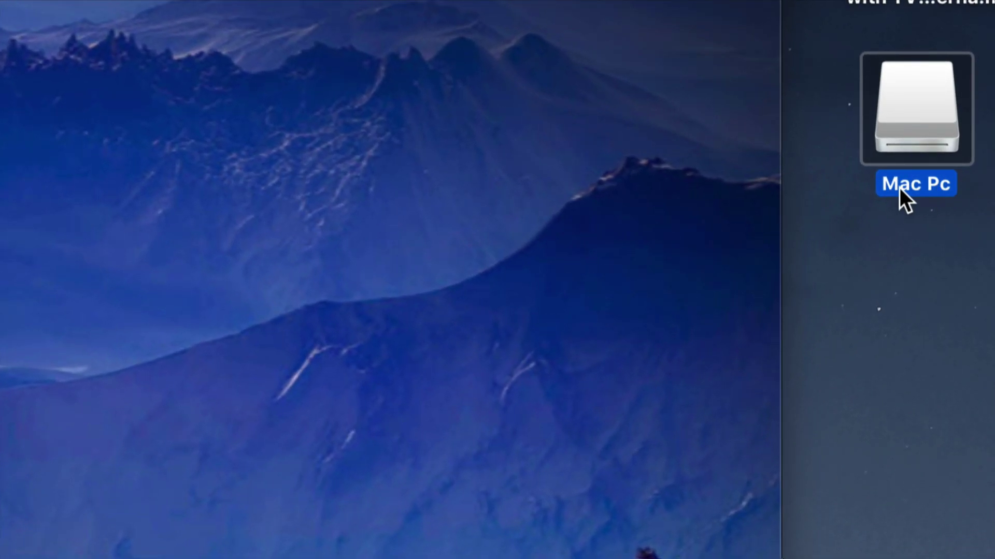
click(868, 223)
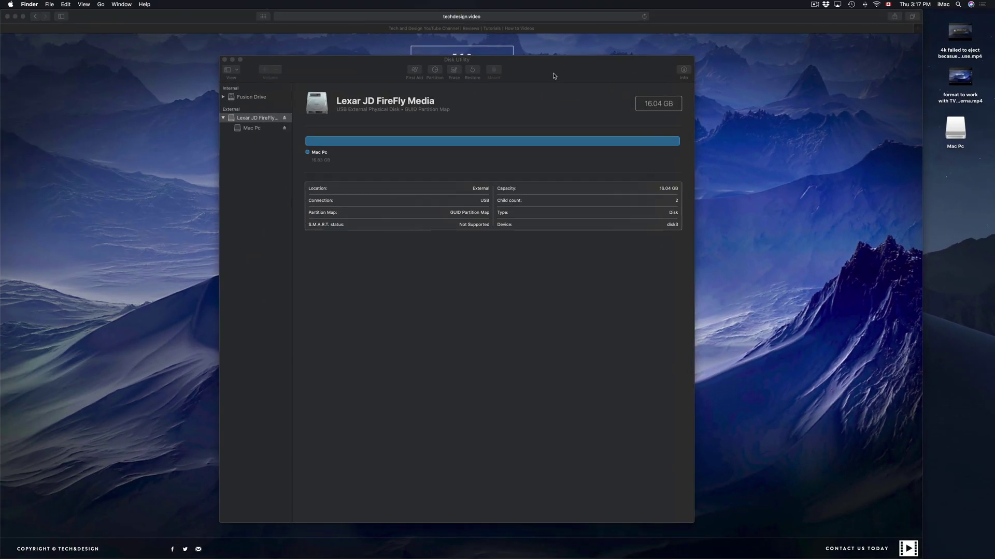
click(554, 76)
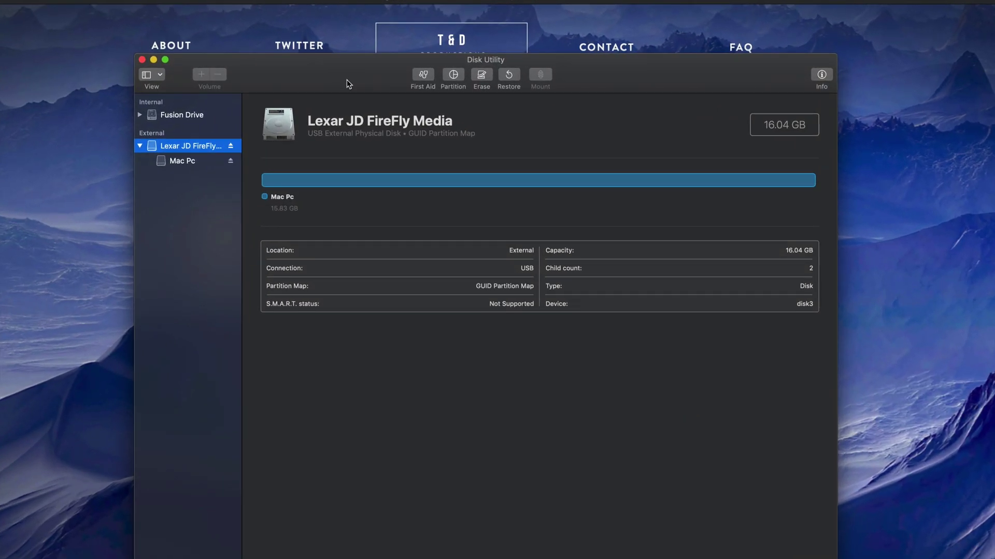
right_click(348, 84)
click(358, 71)
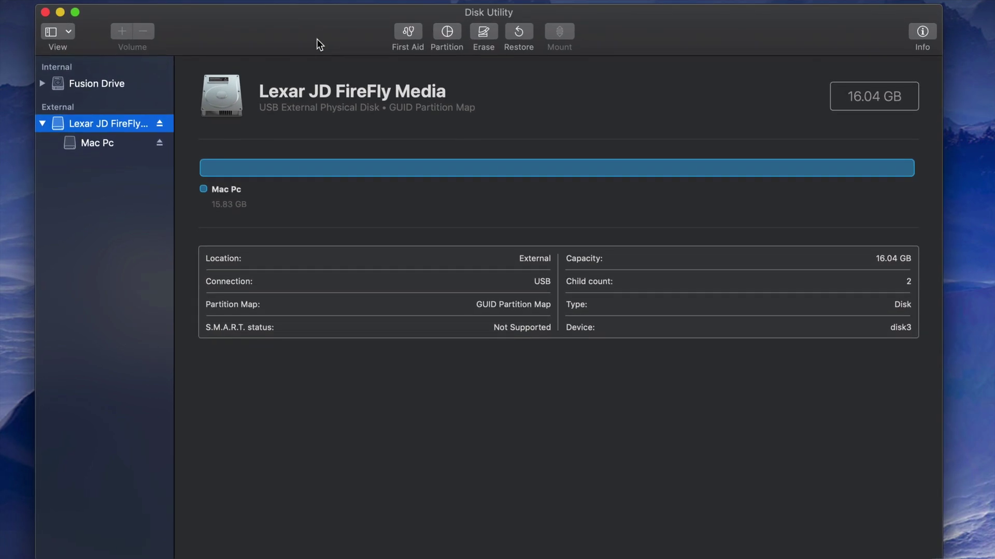
Step: Reopen Erase for the Lexar drive and choose ExFAT format with the Master Boot Record scheme
click(484, 33)
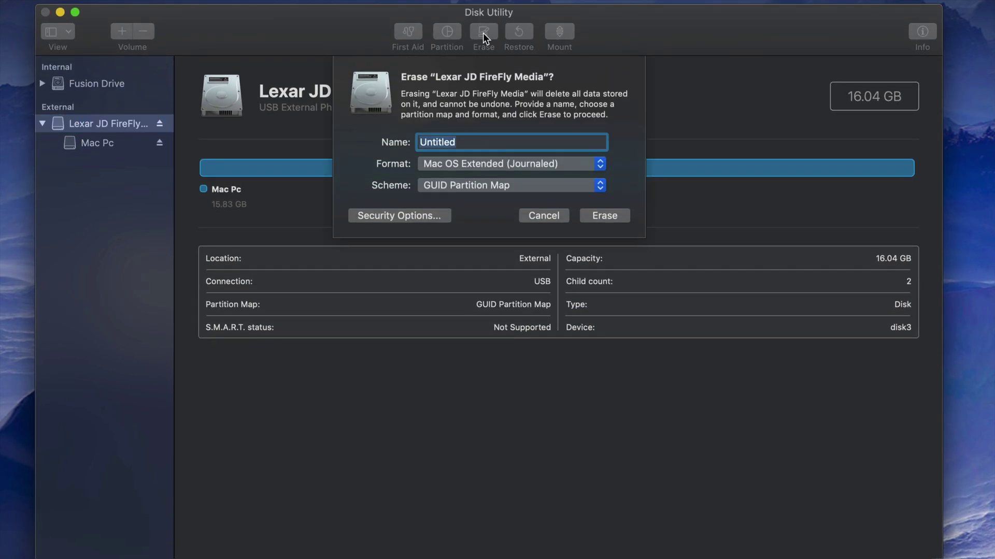
click(601, 185)
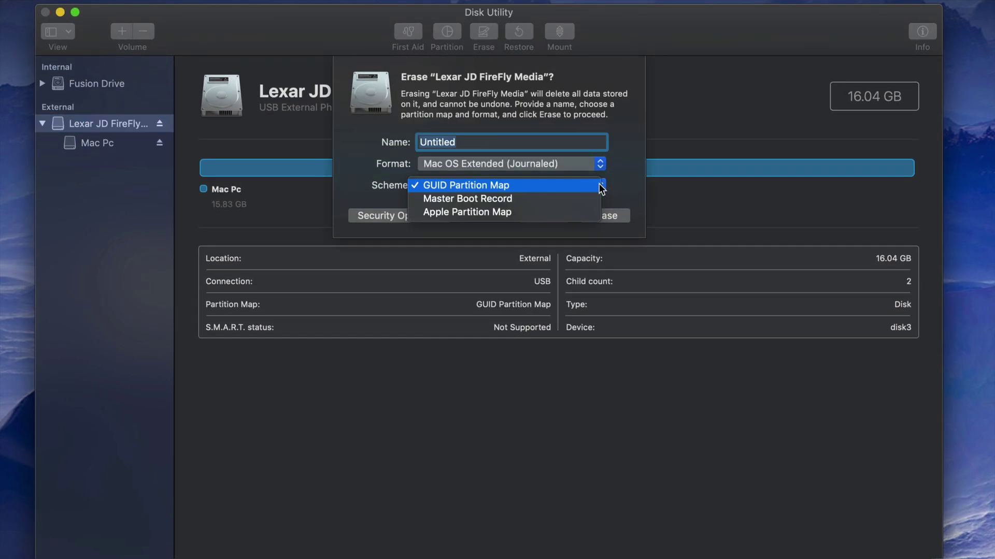
click(630, 173)
click(601, 164)
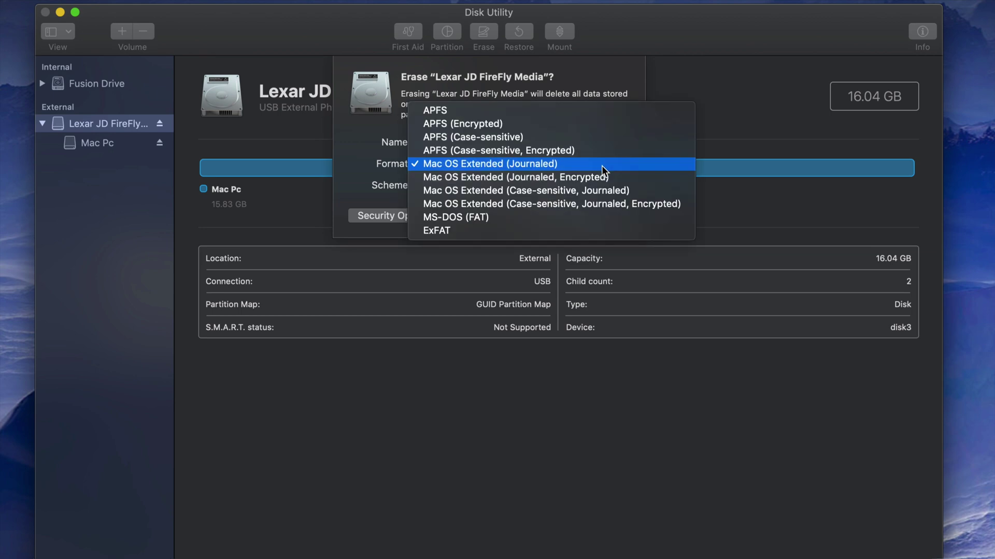
click(505, 229)
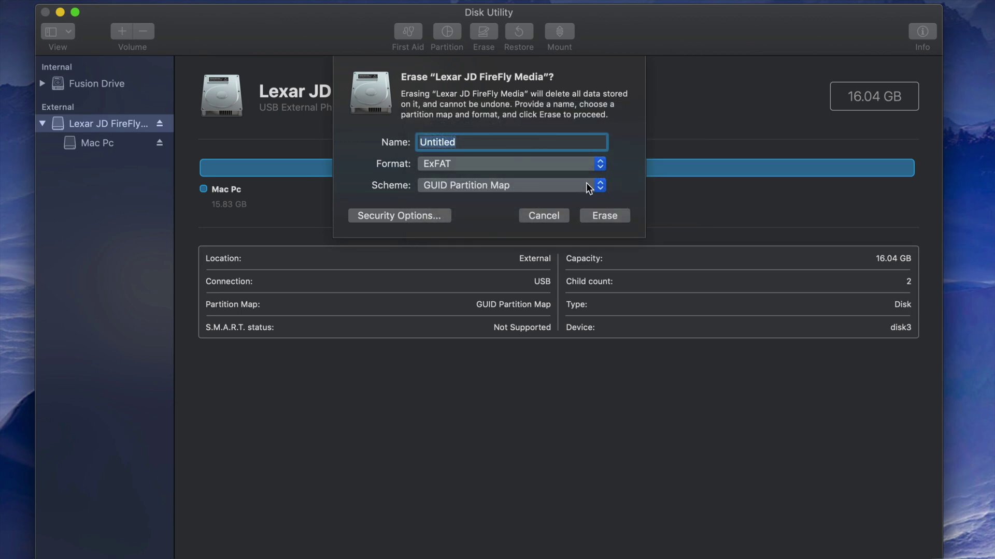
click(592, 186)
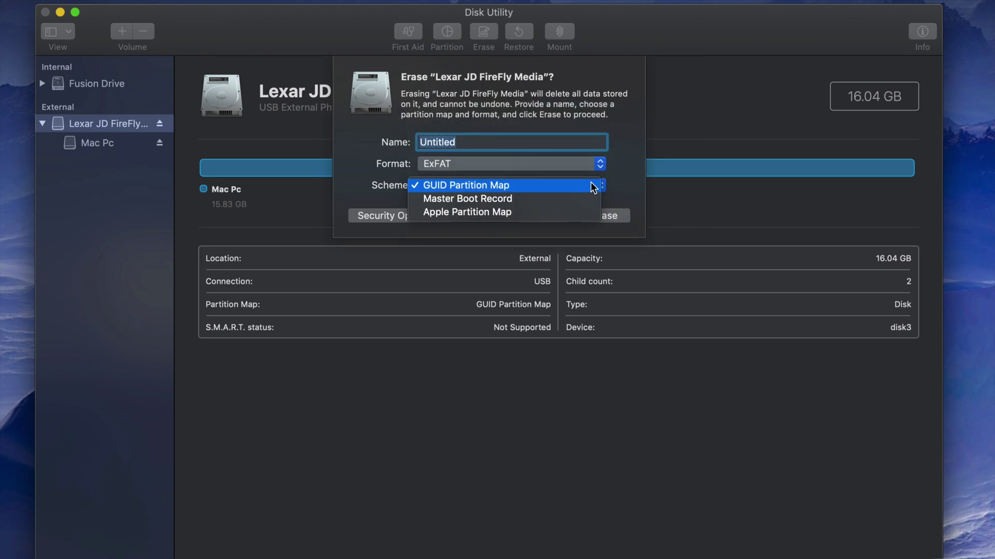
click(489, 201)
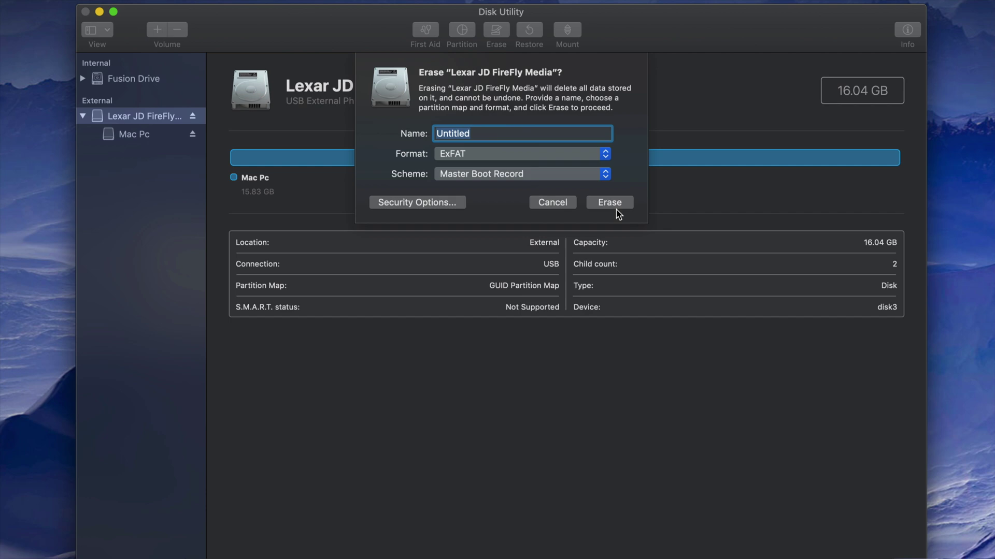
click(606, 155)
Step: Switch the erase settings to Mac OS Extended (Journaled) with GUID Partition Map, briefly trying ExFAT
click(584, 117)
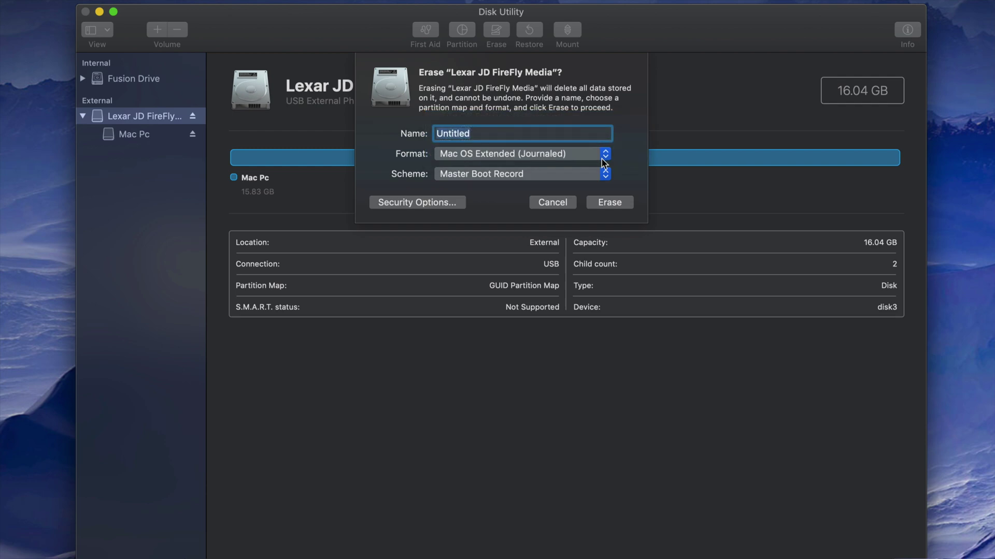
click(605, 174)
click(550, 162)
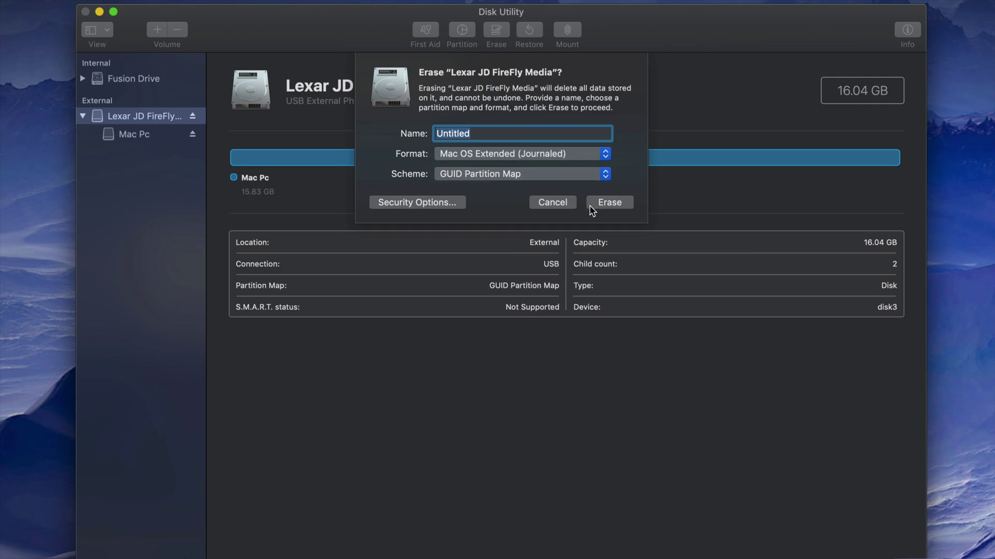
click(604, 155)
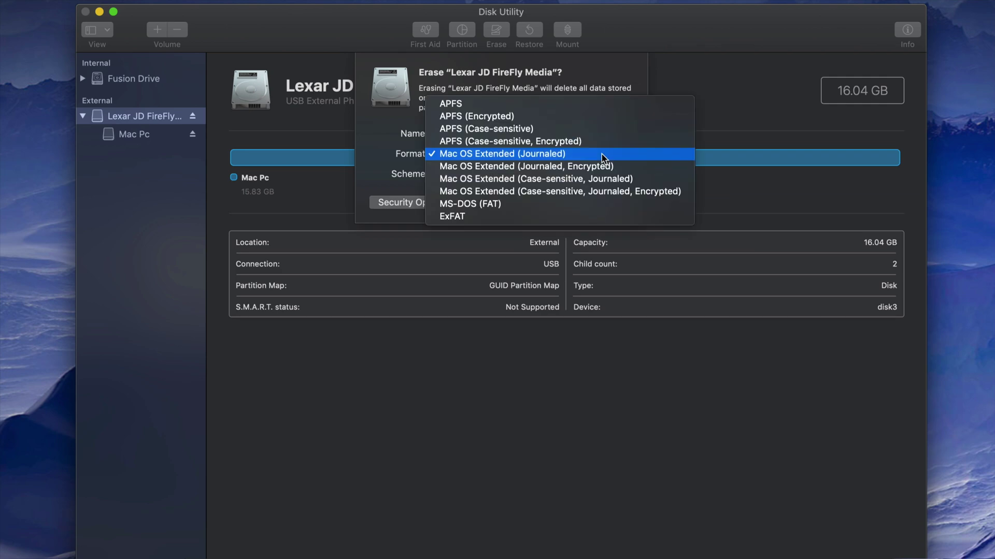
click(604, 155)
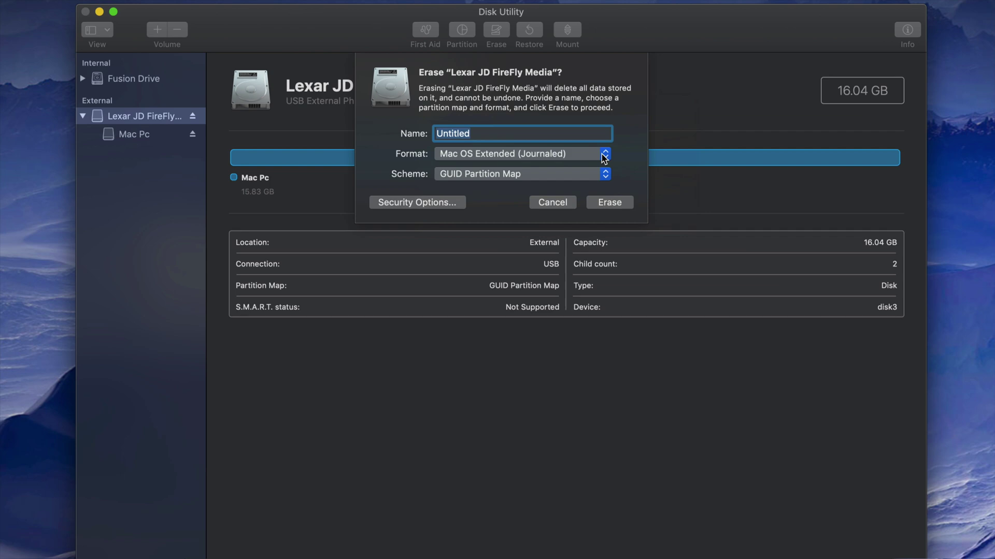
click(605, 155)
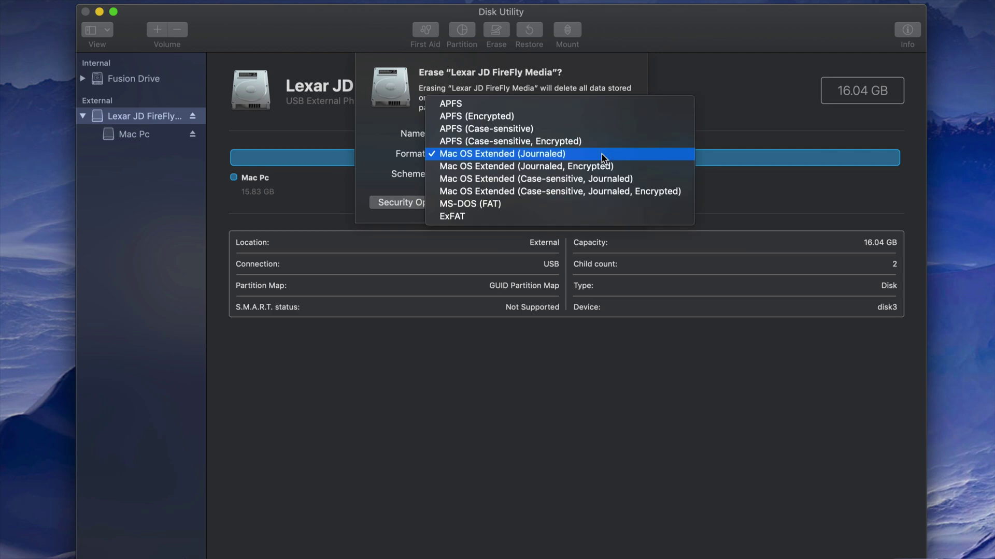
click(535, 216)
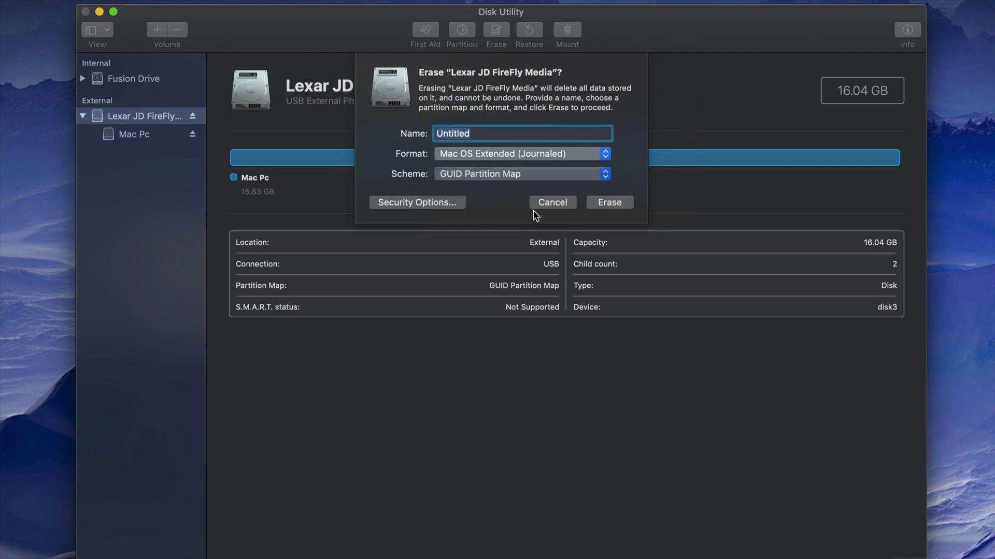
click(605, 155)
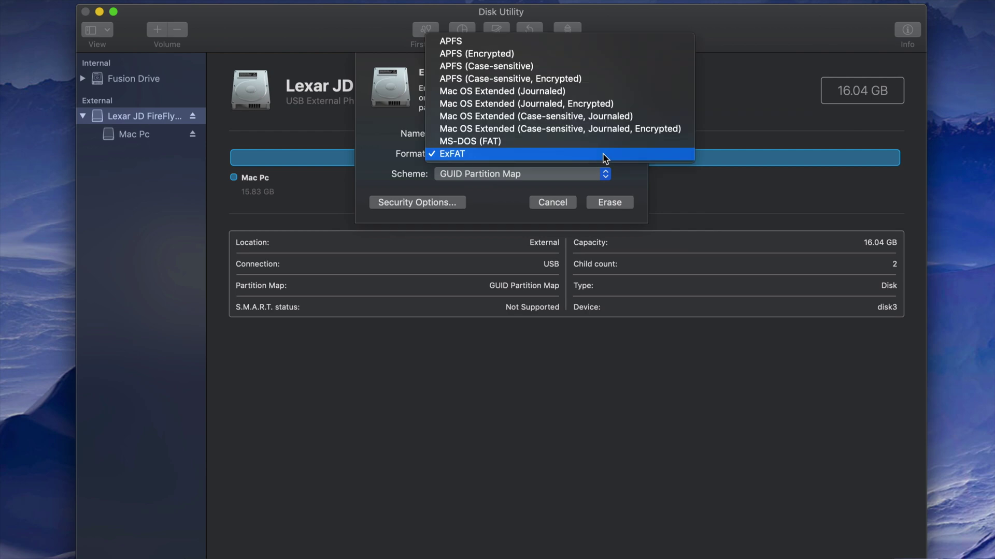
click(606, 93)
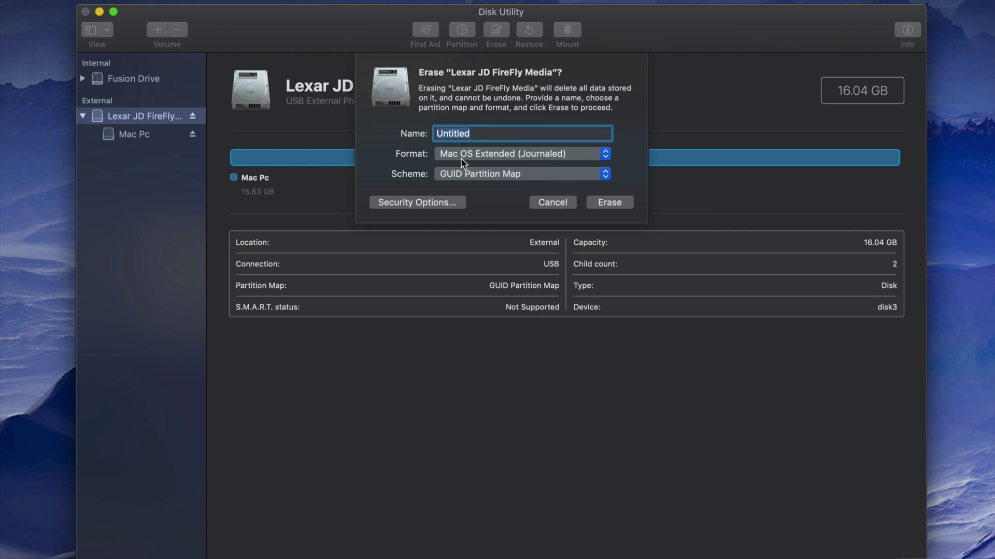
Step: Erase the Lexar drive into a 15.7 GB Mac OS Extended volume named Untitled
click(609, 203)
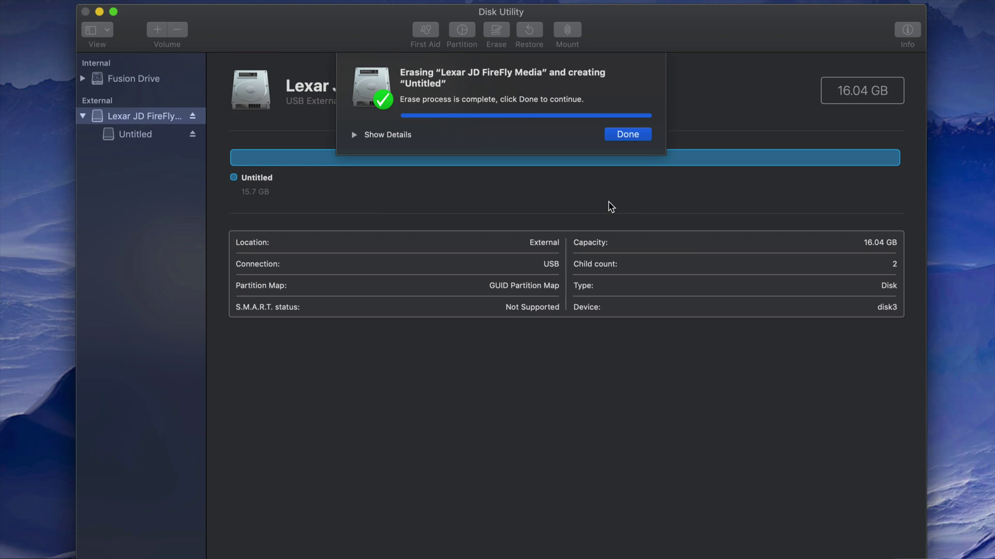
click(624, 135)
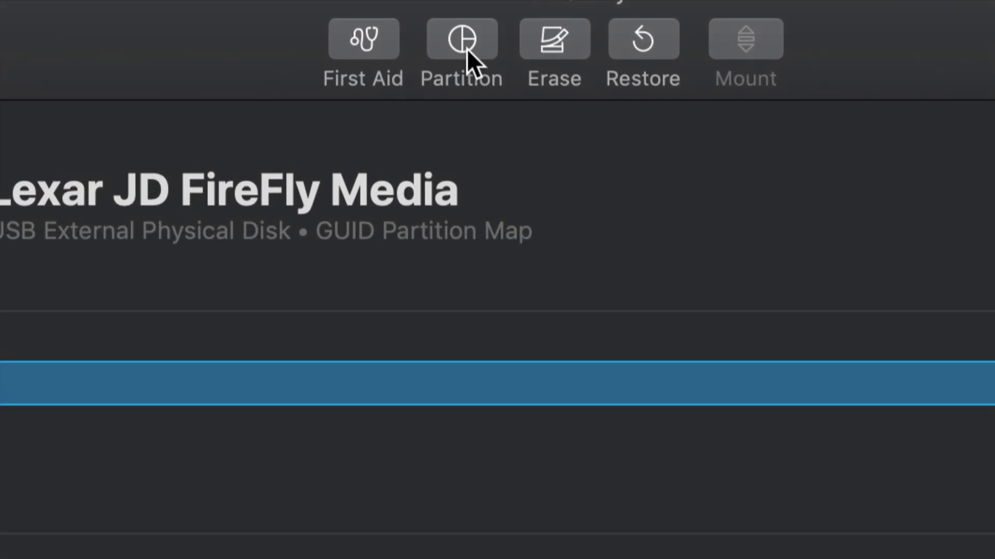
click(470, 46)
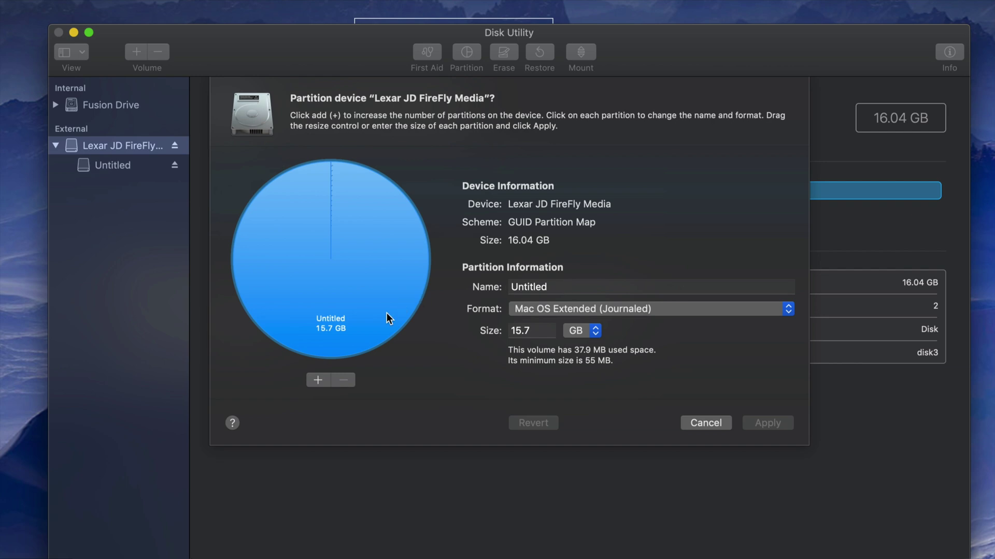
Step: Add a second partition named 'PC & MAC', format it ExFAT, and shrink it to 3.87 GB
click(321, 381)
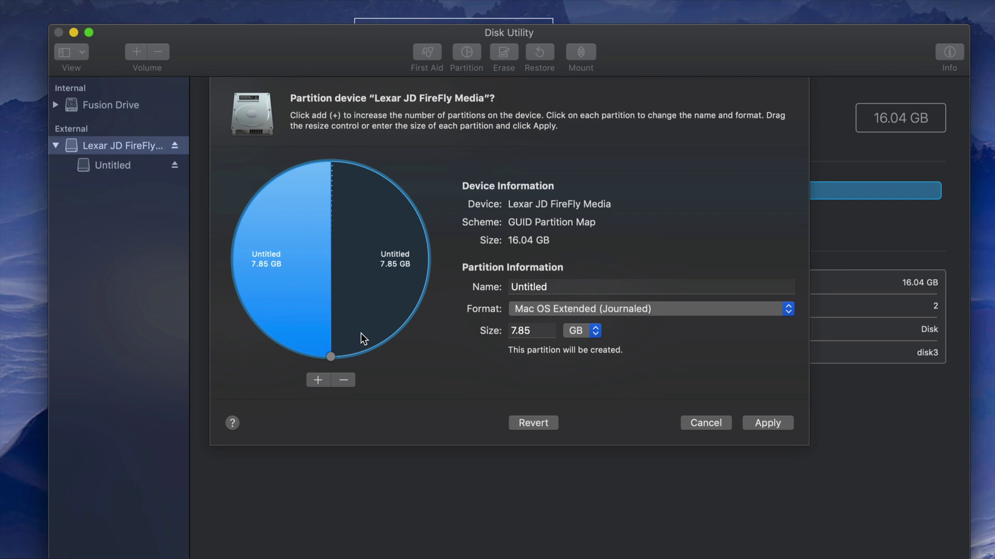
drag(331, 357, 408, 259)
click(561, 288)
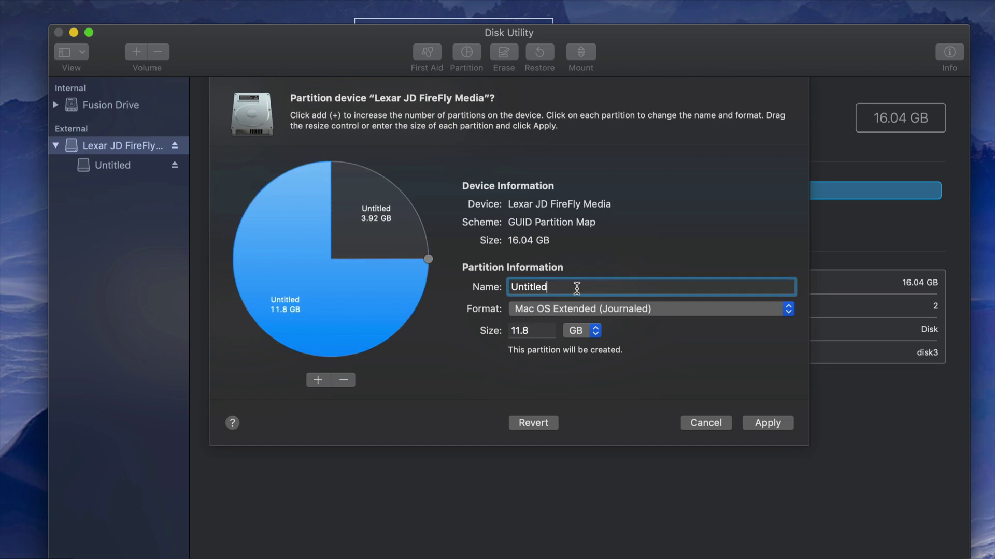
drag(576, 288, 497, 286)
text(PC)
text( &)
key(BackSpace)
text(& MAC)
click(661, 308)
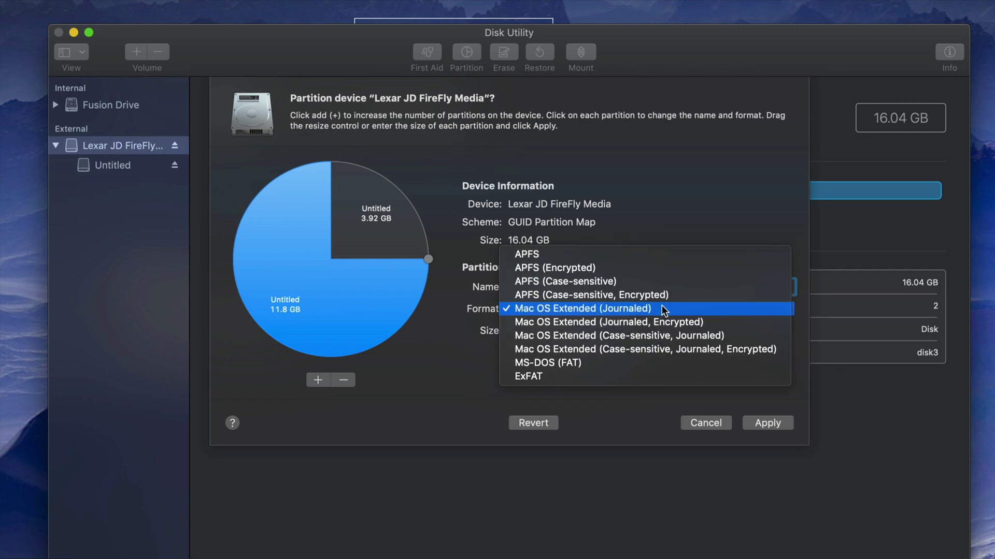
click(573, 375)
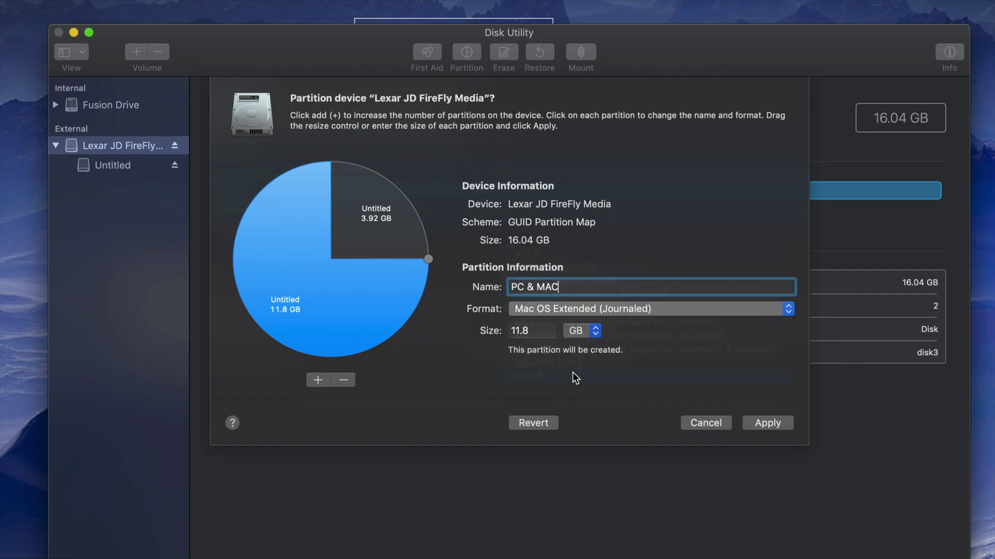
drag(426, 259, 243, 256)
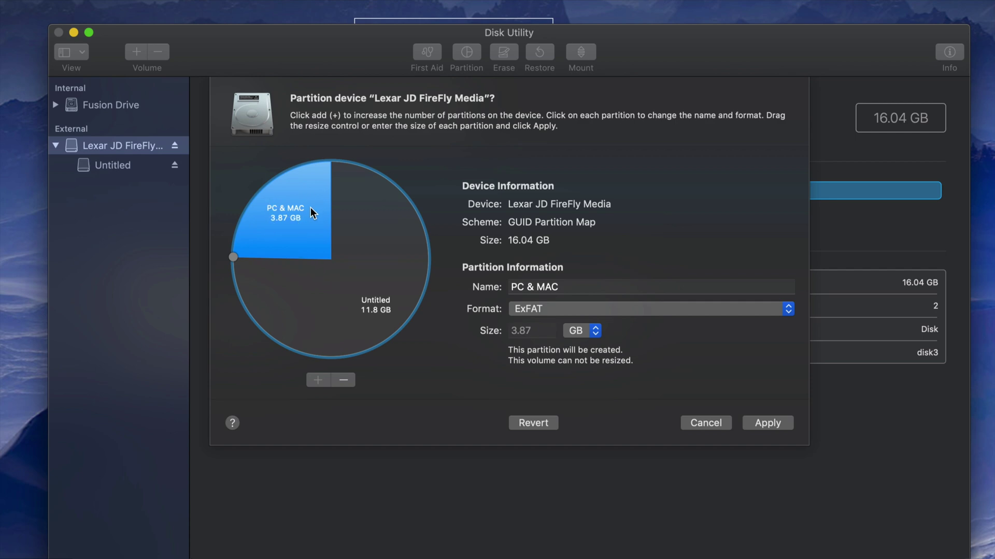
click(383, 289)
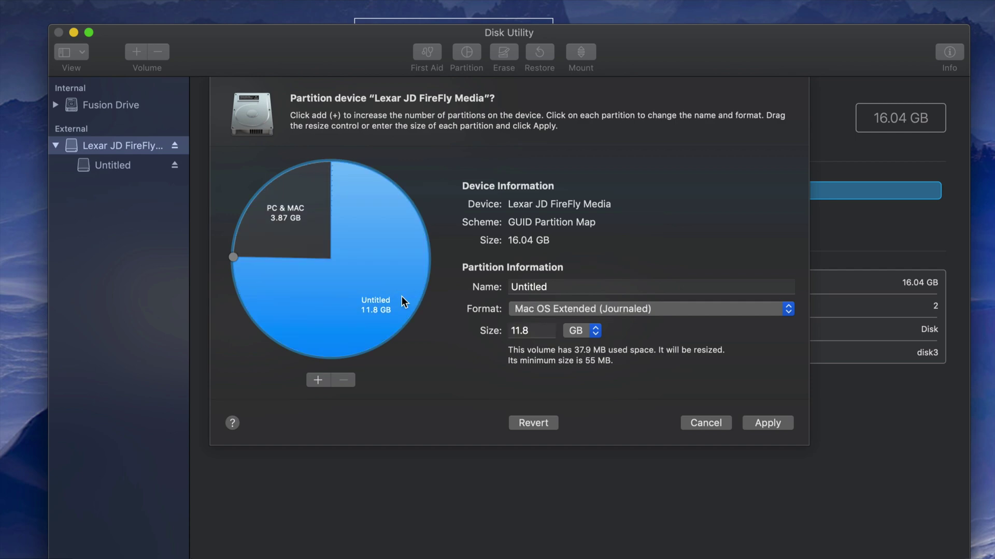
Step: Rename the 11.8 GB Untitled partition to 'MAC' and apply the new partition layout
drag(561, 286, 507, 286)
text(MAC)
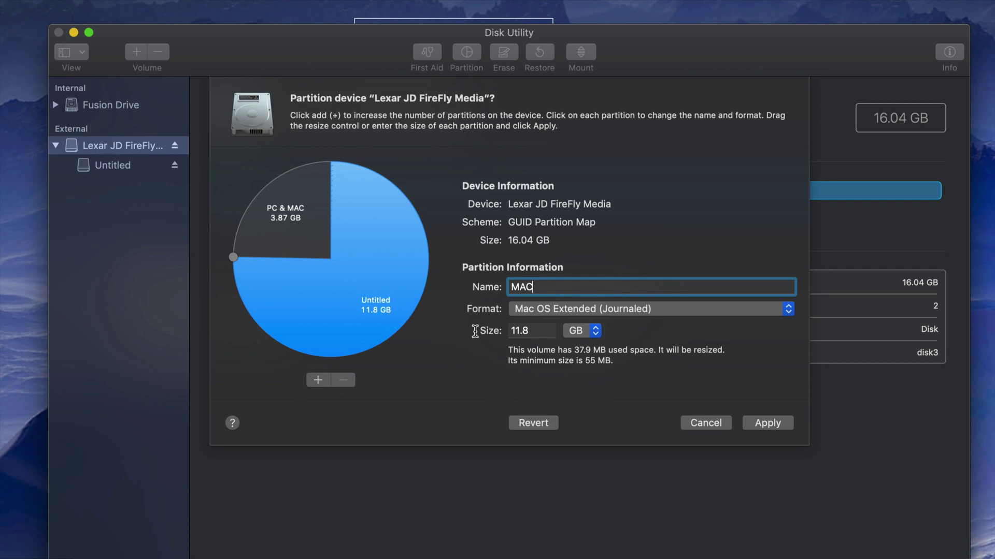
click(290, 216)
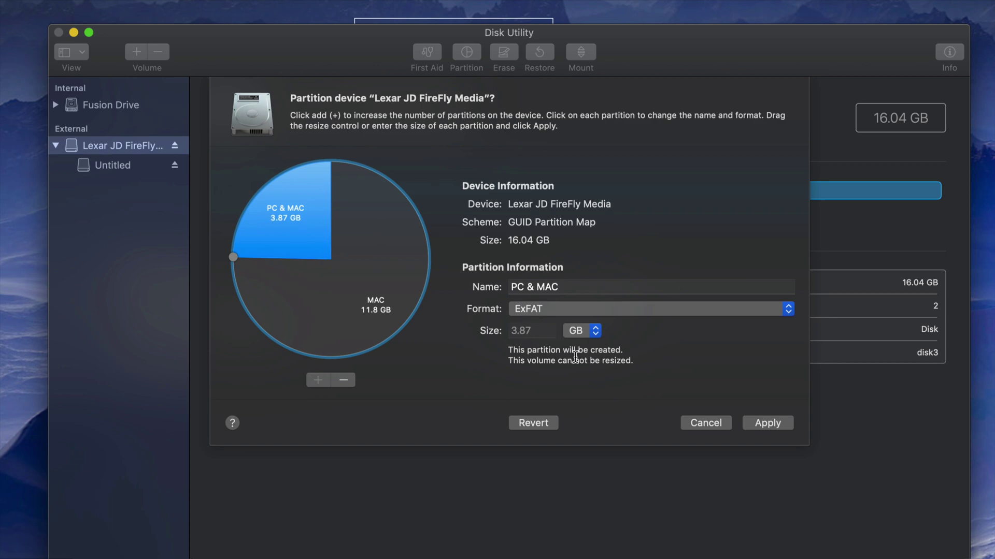
click(766, 423)
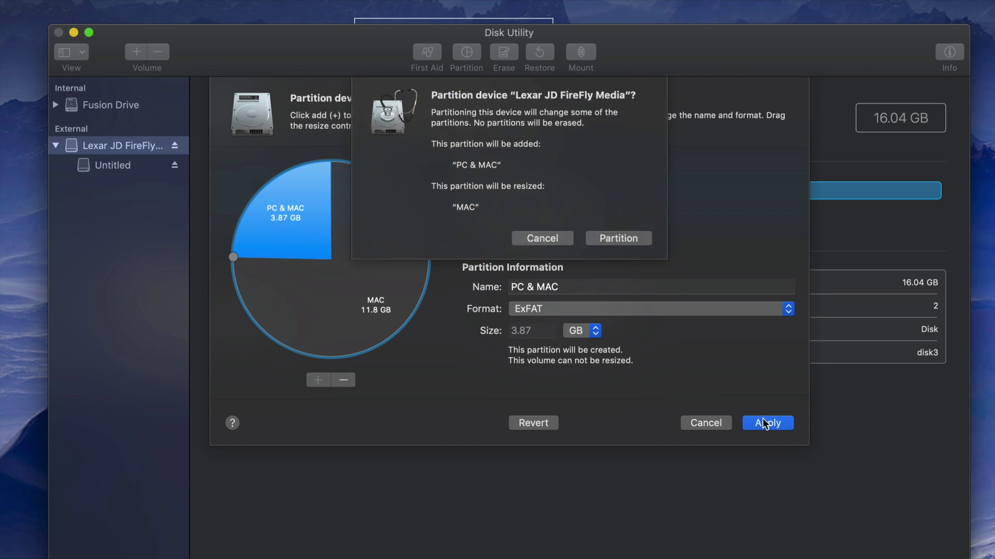
Step: Confirm partitioning into an 11.82 GB MAC and 3.74 GB PC & MAC, then close the report
click(617, 238)
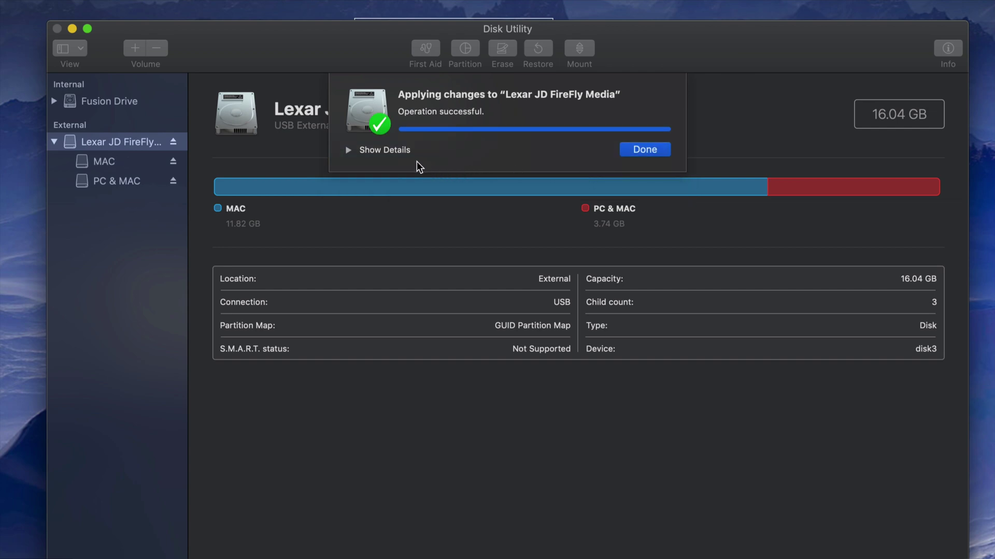
click(646, 150)
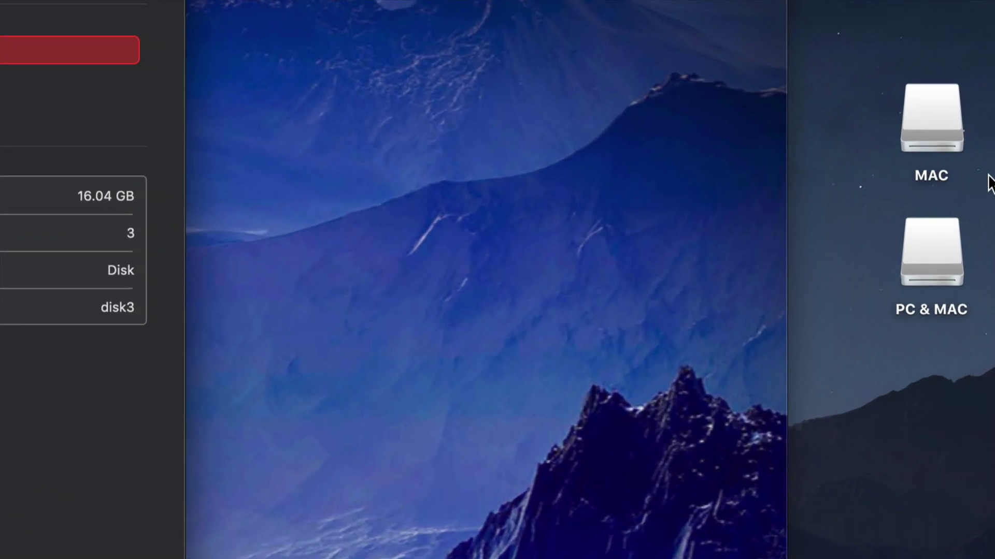
Step: Open the MAC and PC & MAC drives in windows placed side by side
click(943, 275)
click(927, 122)
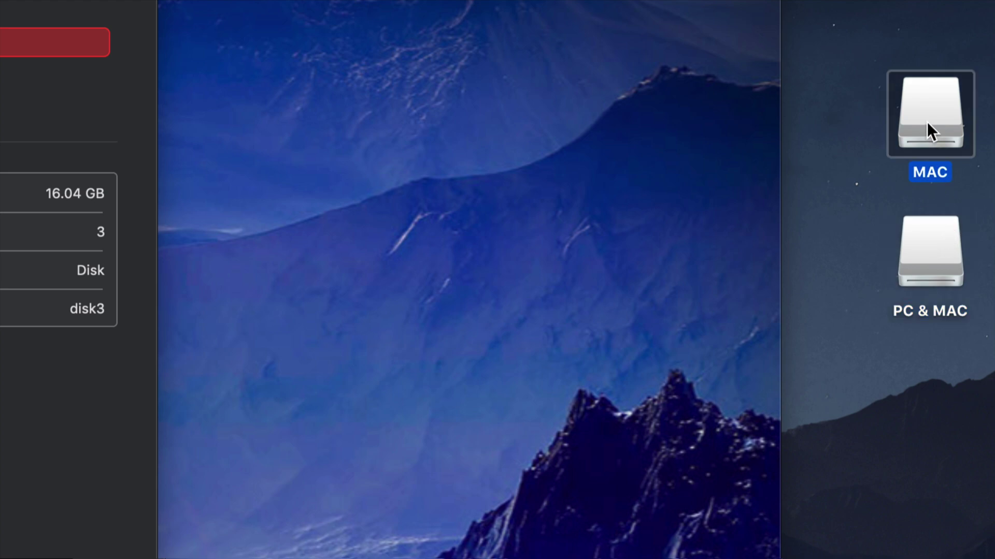
click(918, 128)
click(929, 244)
click(927, 178)
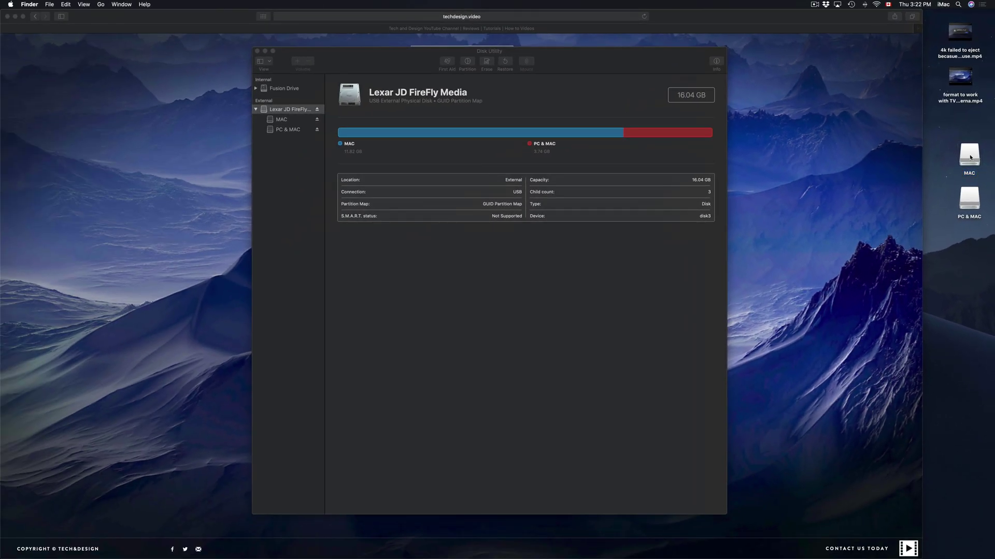
double_click(973, 158)
double_click(968, 200)
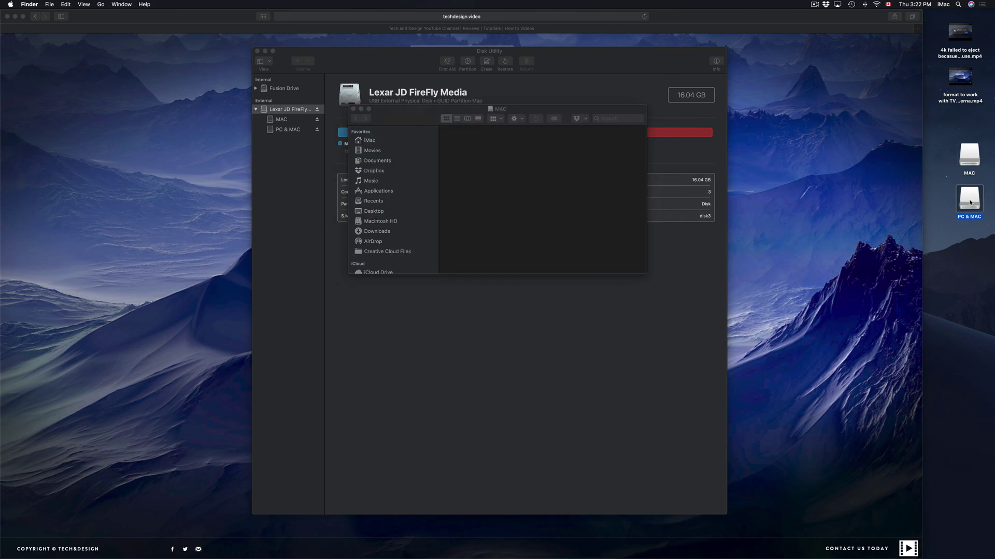
drag(397, 116, 603, 113)
drag(396, 117, 307, 140)
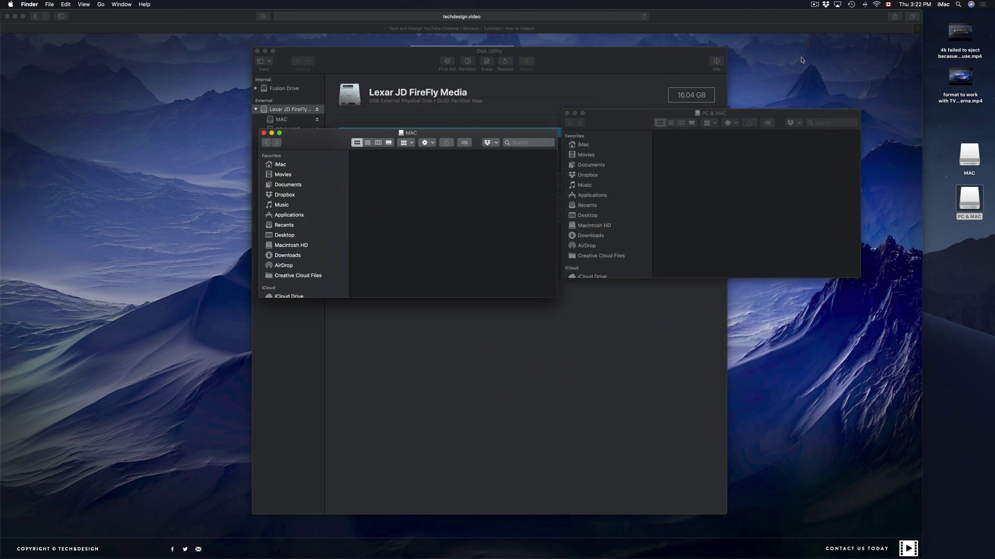
Step: Copy the first desktop video to MAC and both videos to PC & MAC
click(955, 33)
drag(954, 33, 415, 188)
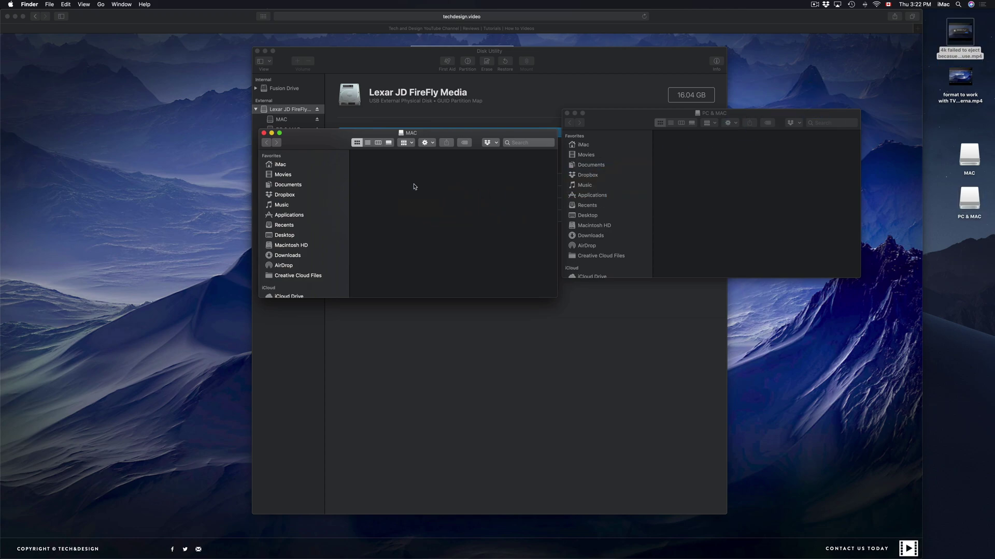
drag(945, 76, 702, 165)
click(965, 37)
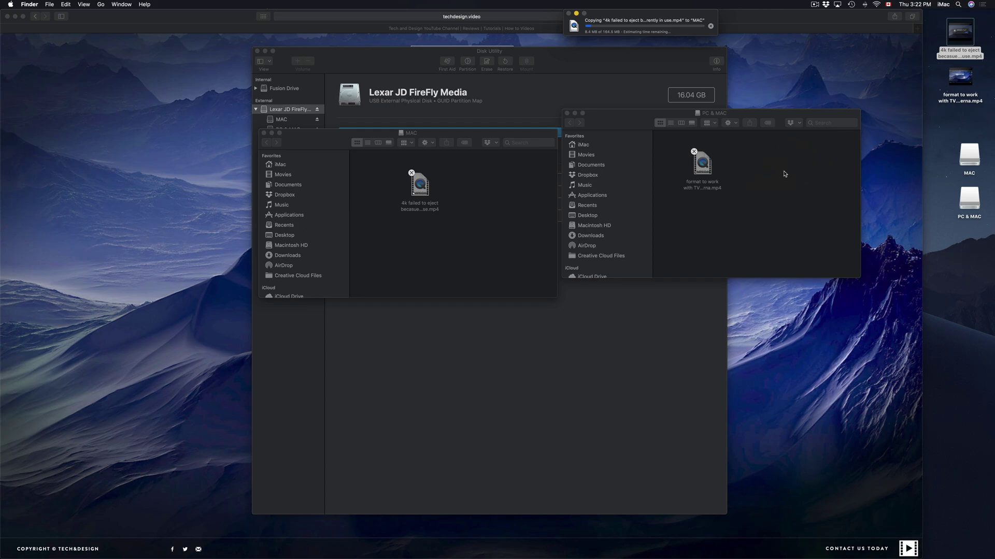
drag(791, 191, 789, 187)
drag(622, 126, 625, 169)
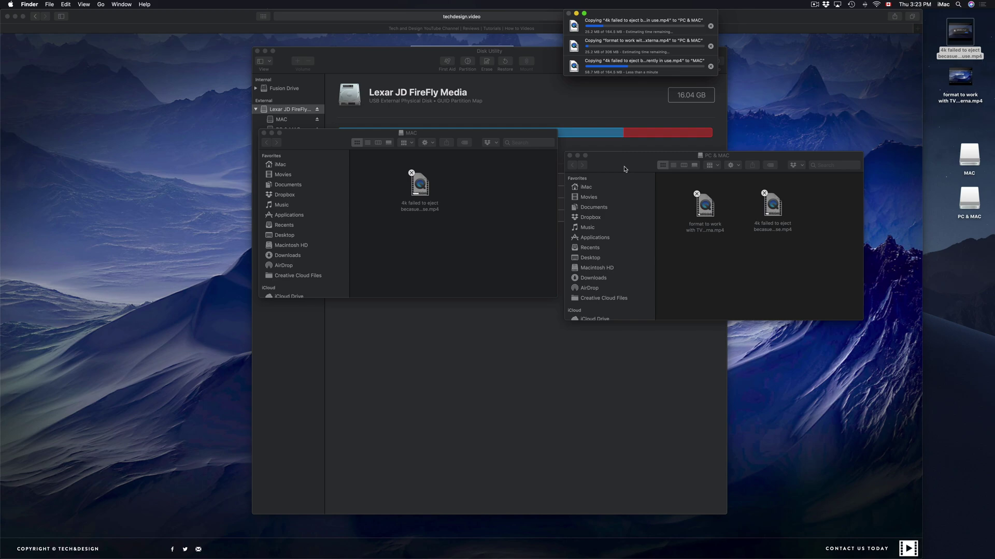
click(455, 206)
drag(346, 147, 364, 180)
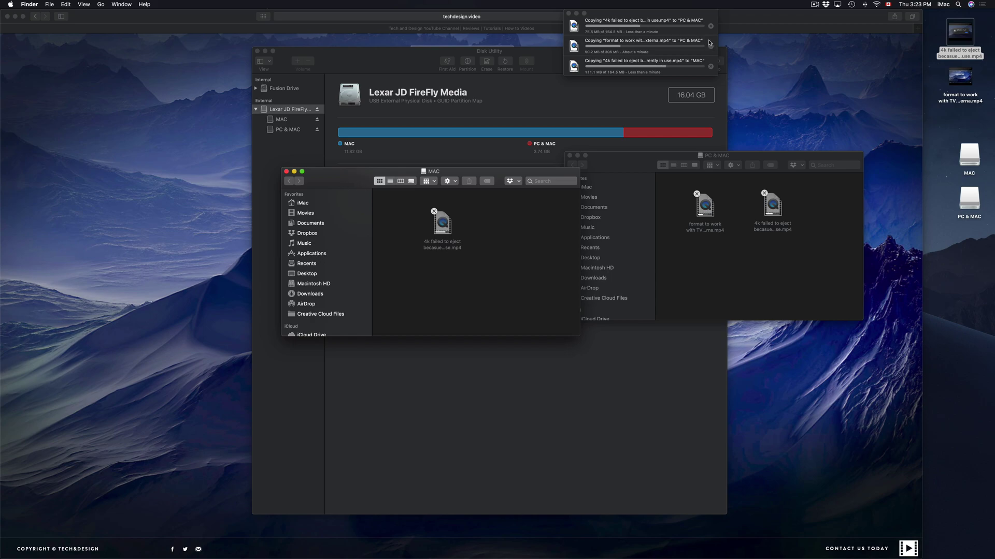
Step: Stop all three file copies in the copy progress window
drag(688, 18, 646, 80)
click(668, 89)
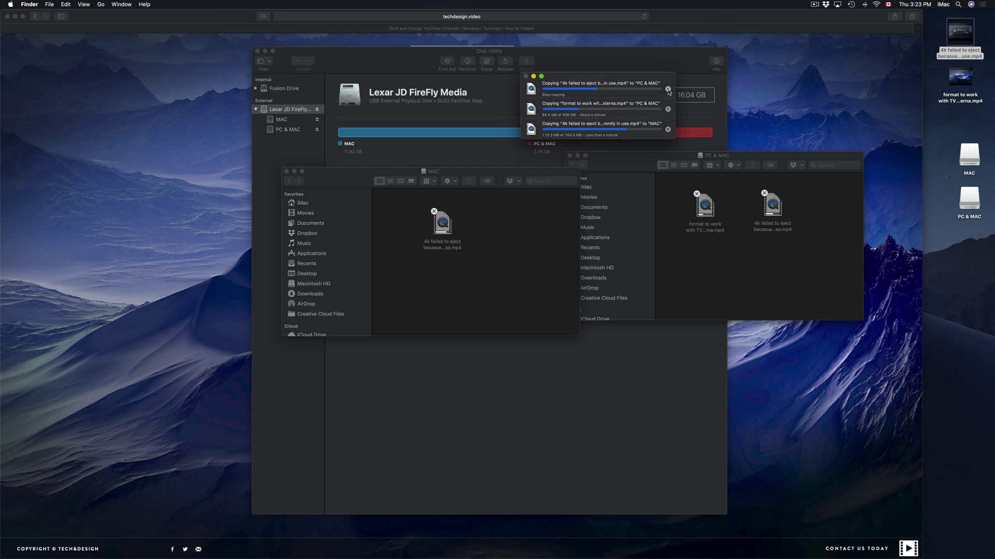
click(668, 109)
click(668, 129)
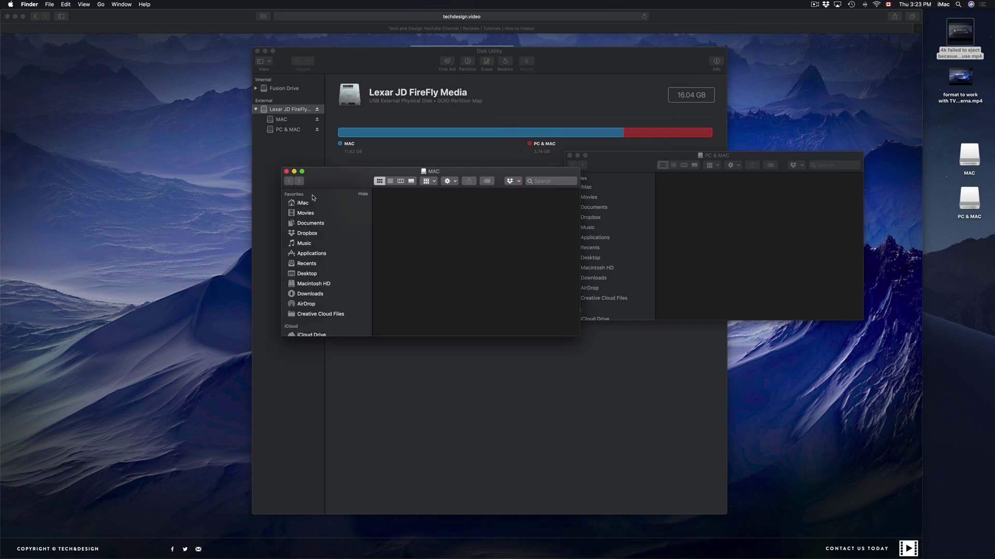
Step: Close both drive windows and return to Disk Utility's partition layout for the Lexar disk
click(286, 171)
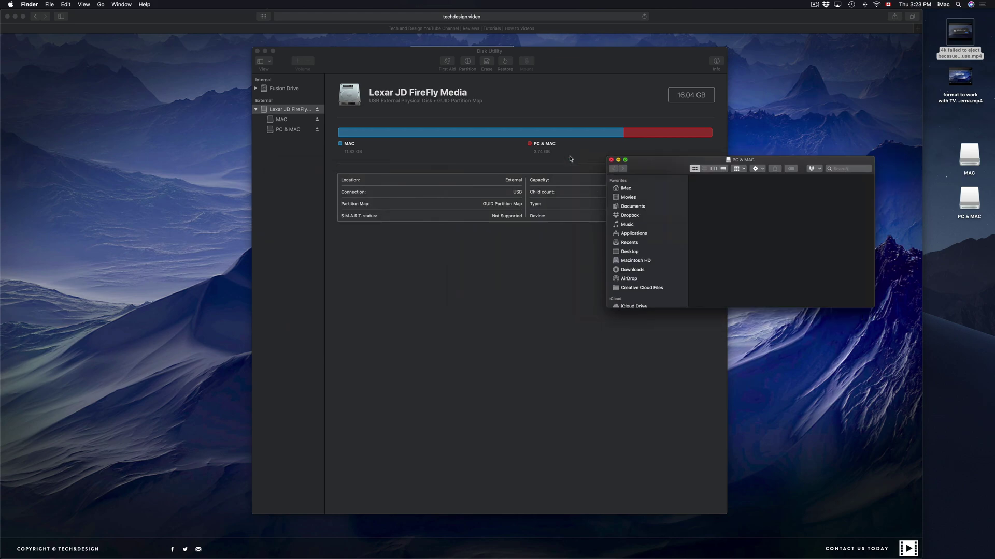
click(569, 155)
click(577, 57)
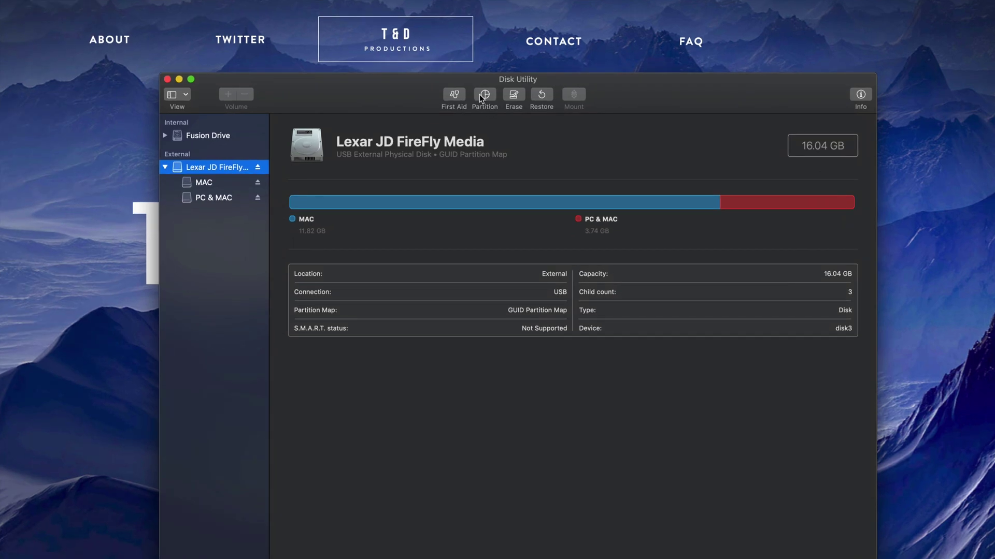
click(483, 94)
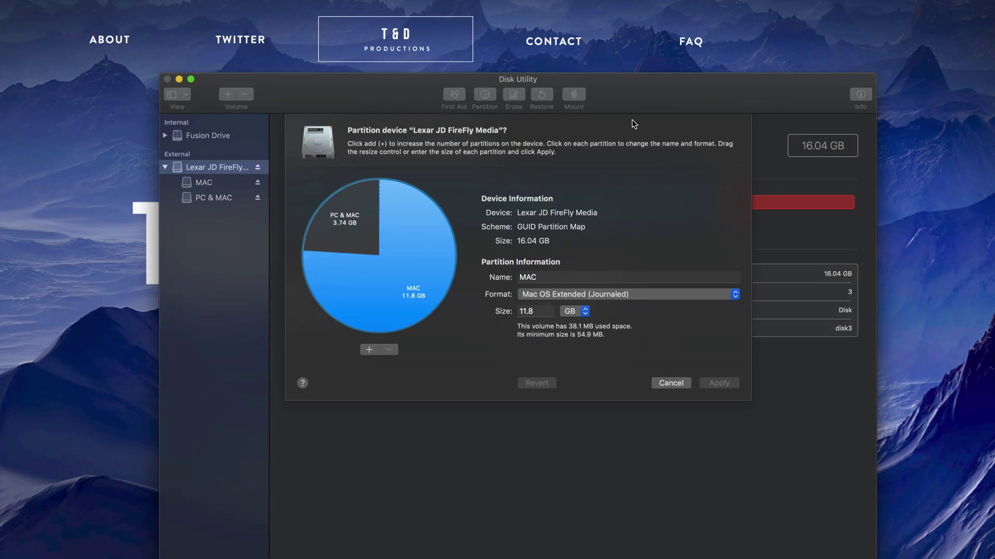
Step: Split MAC to add a 5.73 GB Untitled partition, leaving MAC at 6.1 GB
click(354, 234)
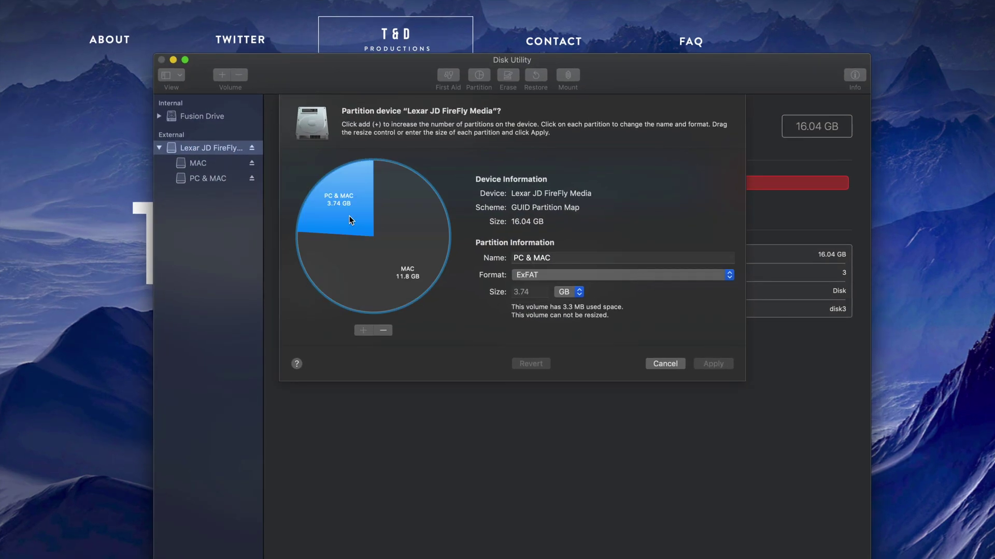
click(333, 259)
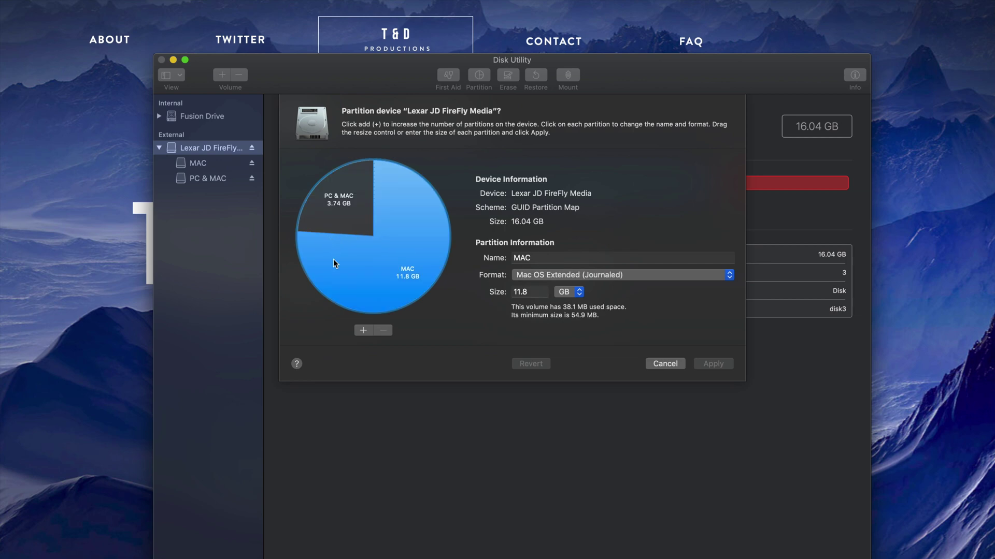
click(364, 332)
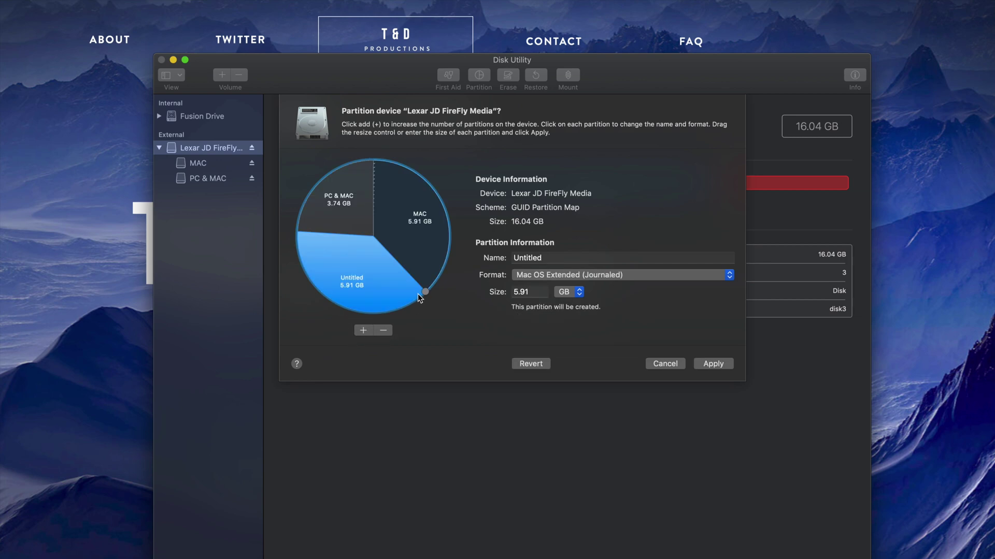
drag(426, 294, 379, 312)
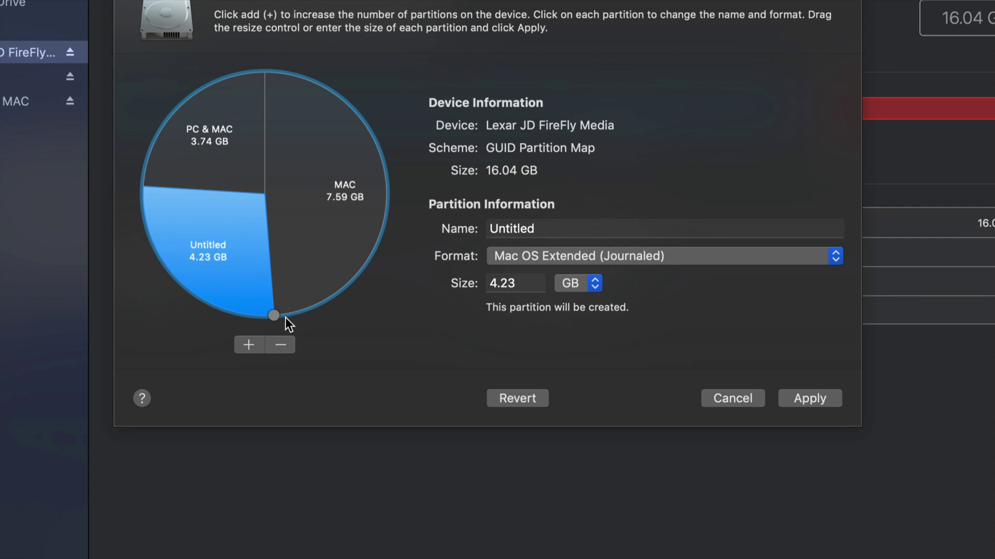
drag(275, 318, 329, 274)
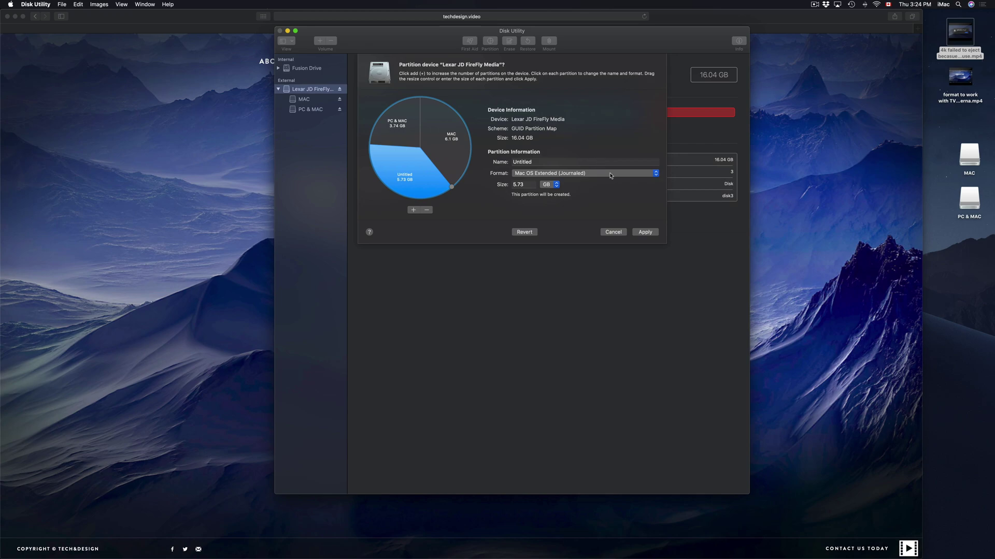
Step: Apply the three-partition layout and confirm adding Untitled to the Lexar disk
click(645, 232)
click(569, 137)
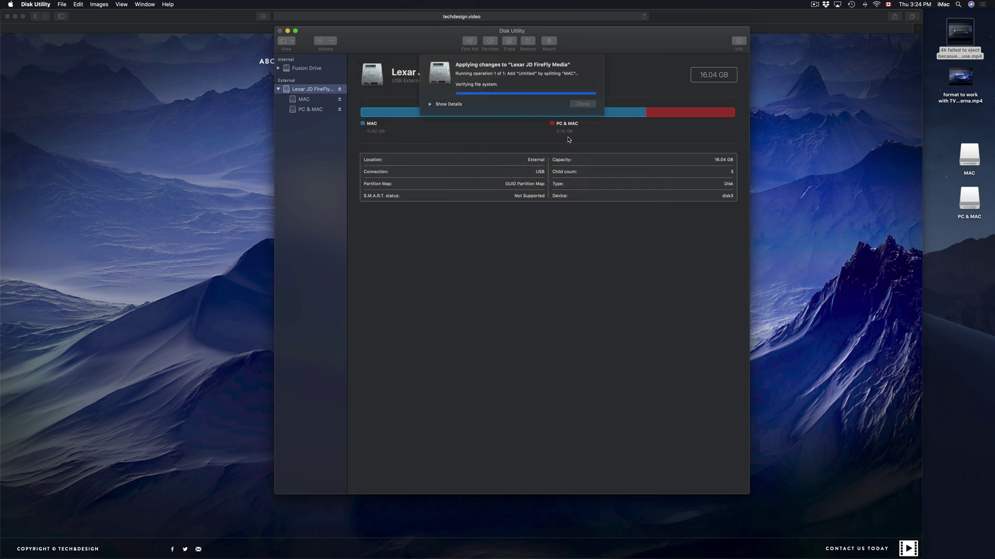